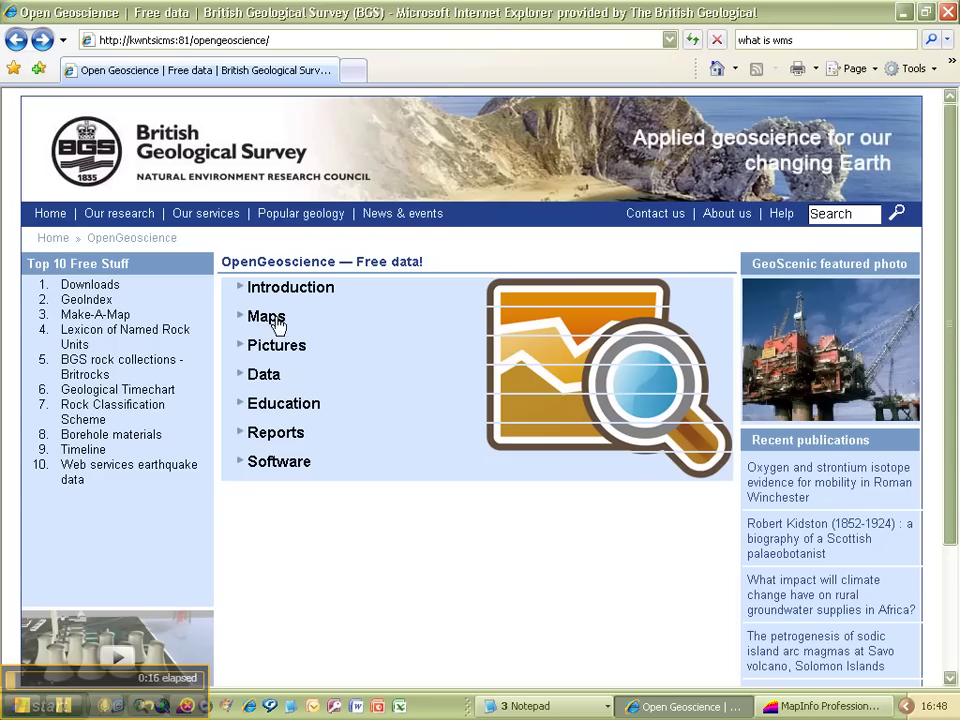
# - Expand the Maps section of the OpenGeoscience page and open the 50k medium-scale WMS data page
pyautogui.click(267, 318)
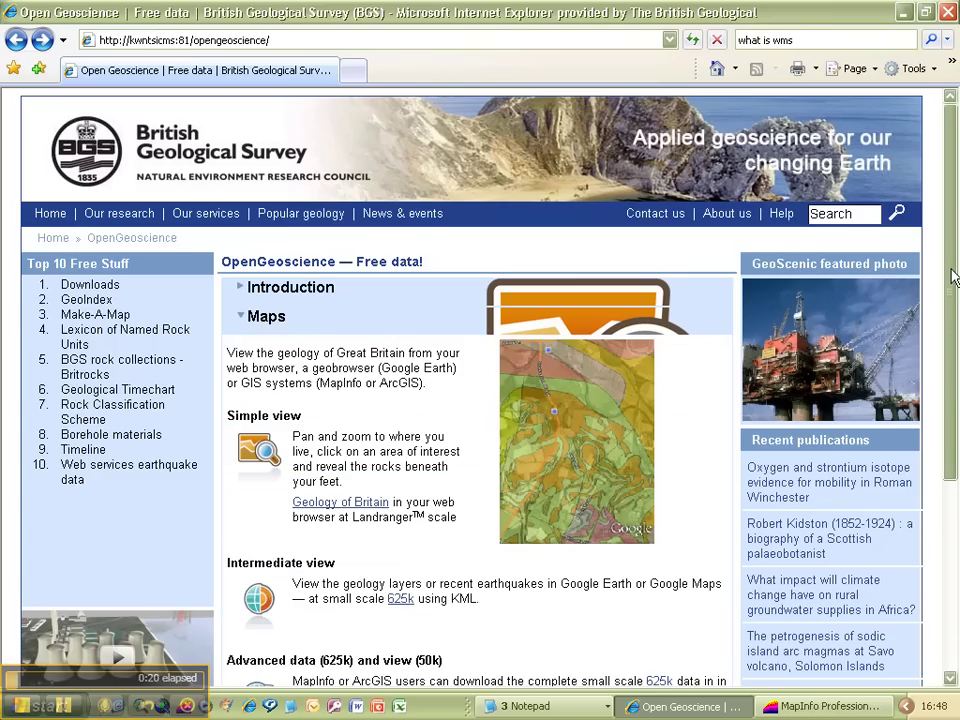
pyautogui.moveTo(953, 277); pyautogui.dragTo(953, 481)
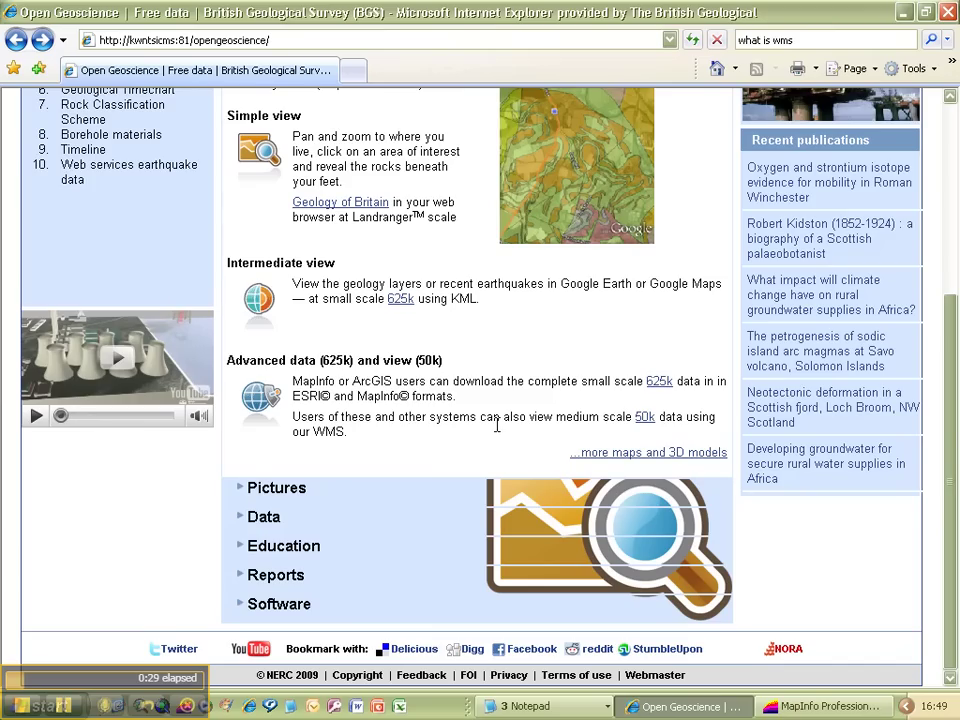
pyautogui.click(645, 420)
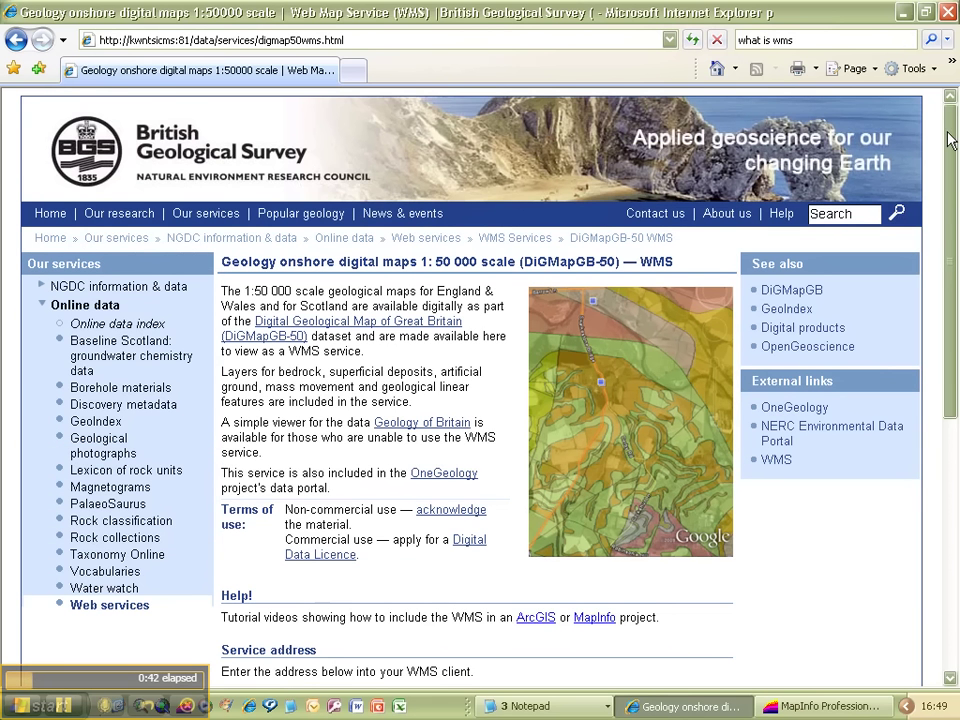
# - Copy the BGS_Detailed_Geology WMS address given under Service address
pyautogui.moveTo(955, 137); pyautogui.dragTo(940, 313)
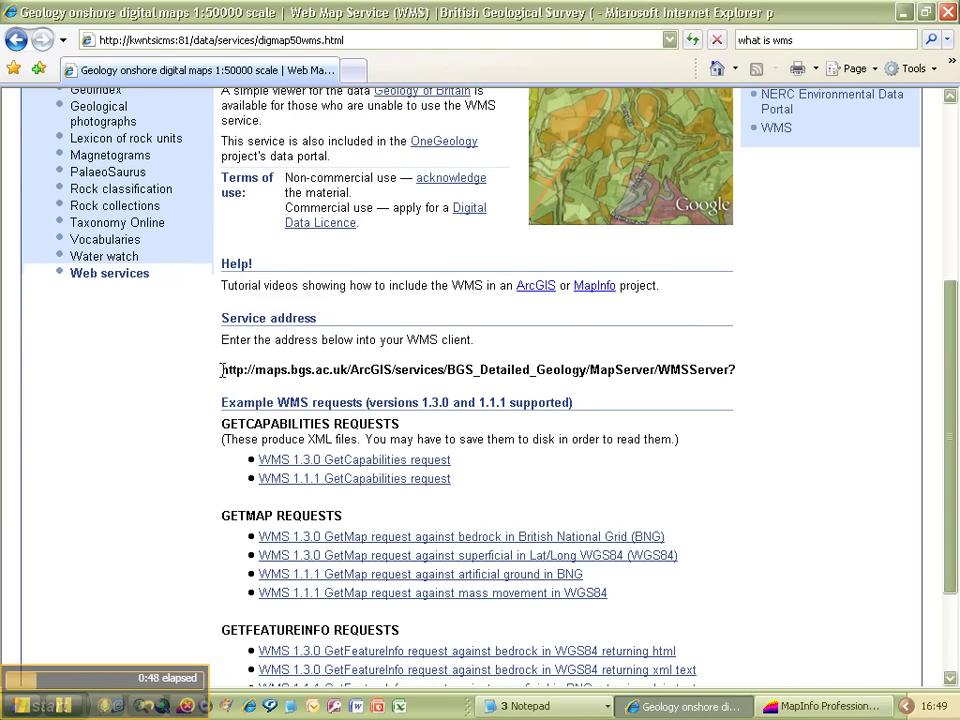
pyautogui.moveTo(221, 371); pyautogui.dragTo(222, 380)
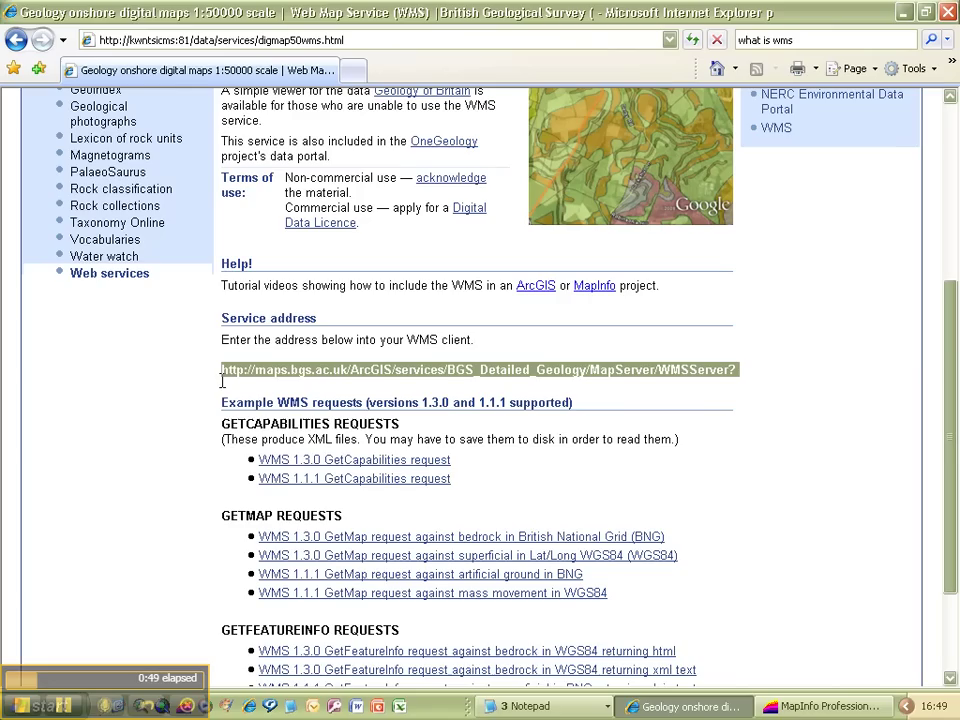
pyautogui.rightClick(537, 375)
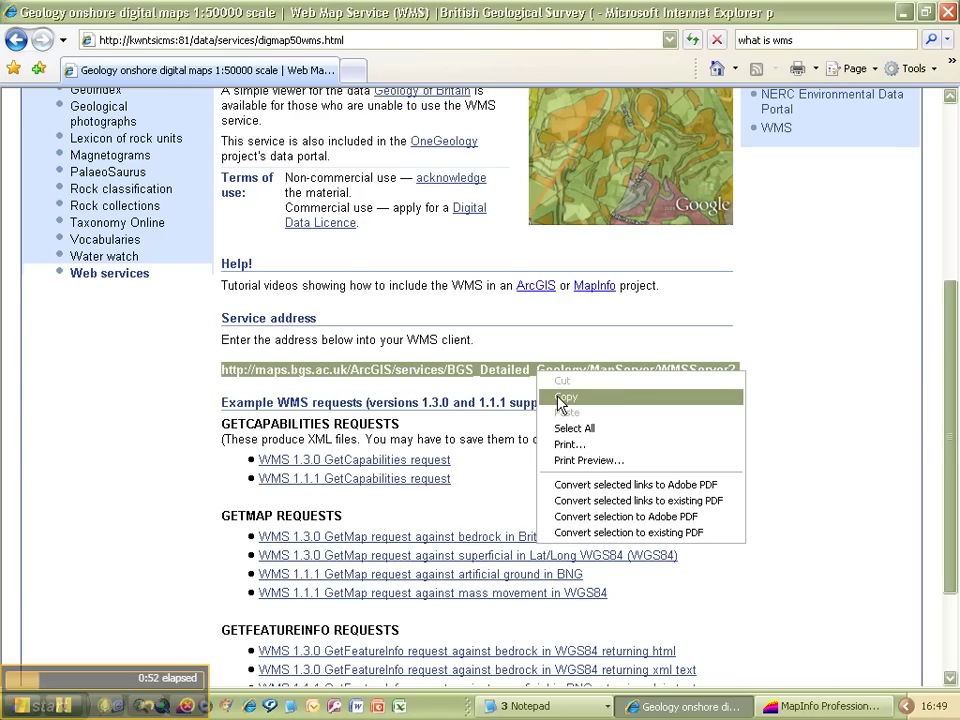
pyautogui.click(559, 510)
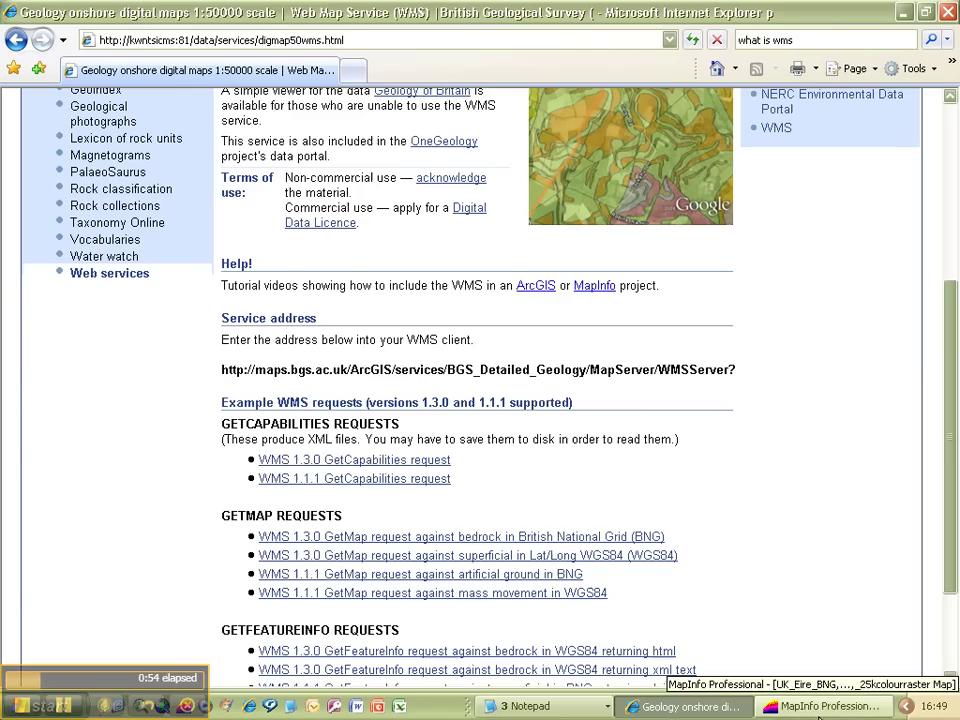
# - Switch to MapInfo Professional and bring up the Open WMS Table dialog
pyautogui.click(818, 706)
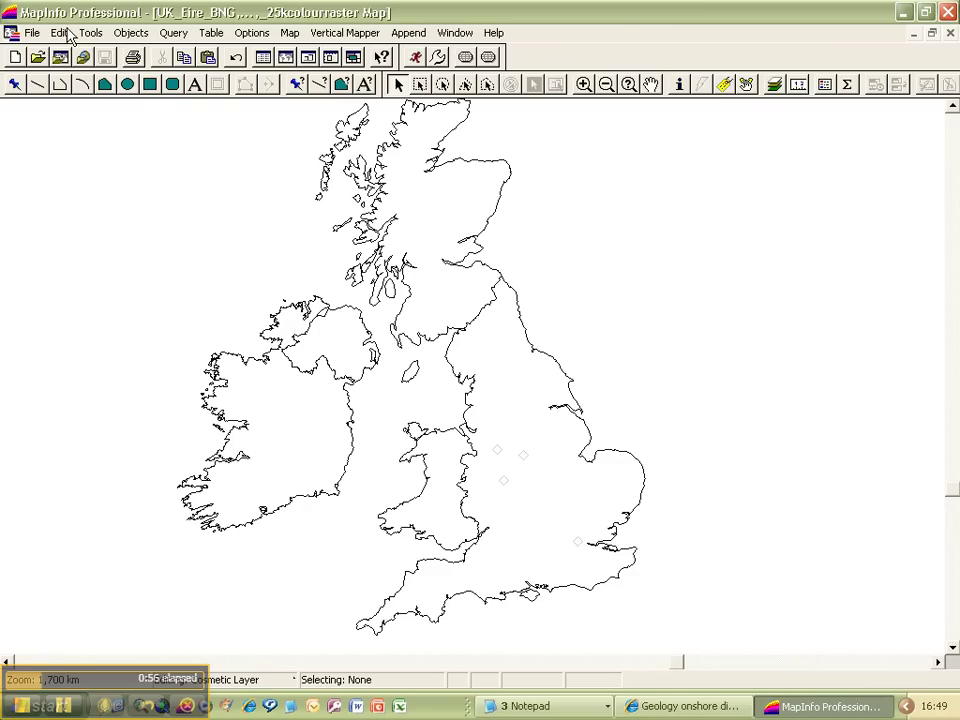
pyautogui.click(32, 33)
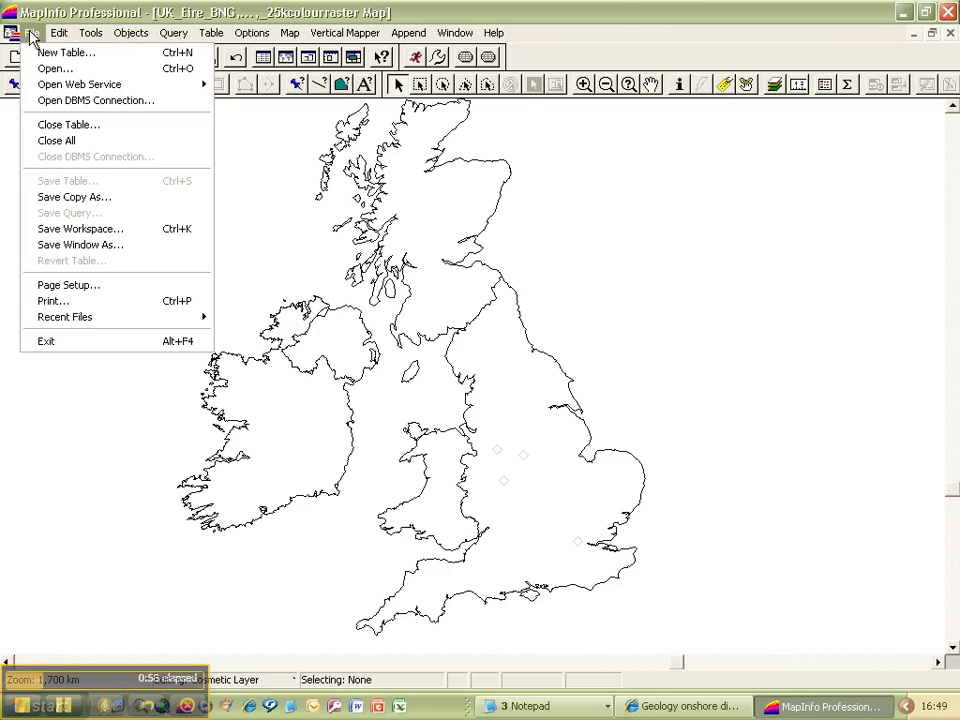
pyautogui.moveTo(57, 88)
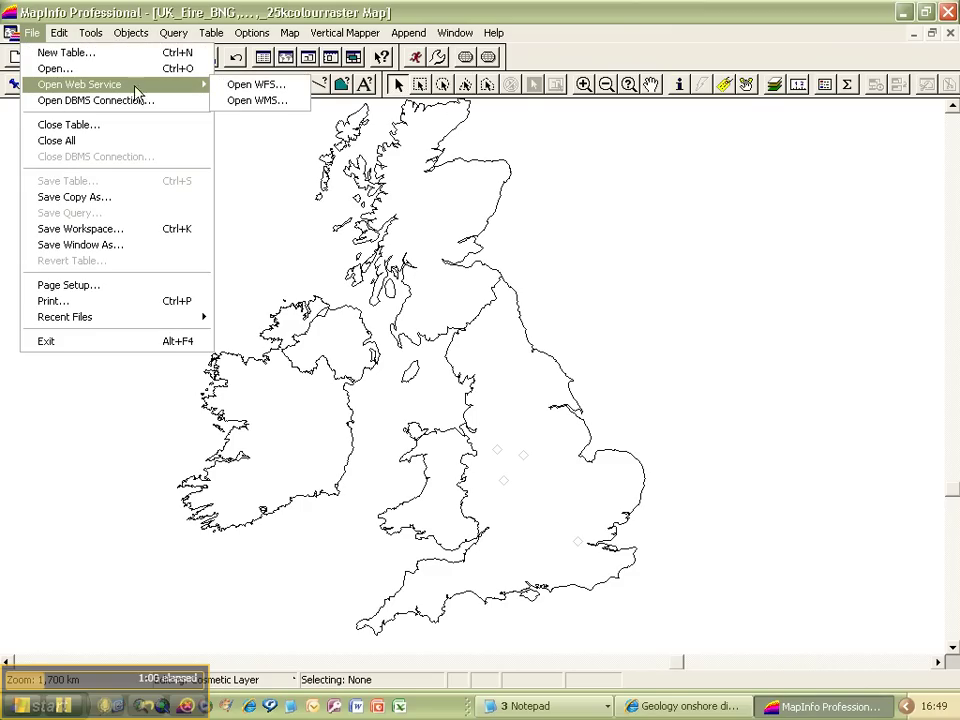
pyautogui.click(250, 104)
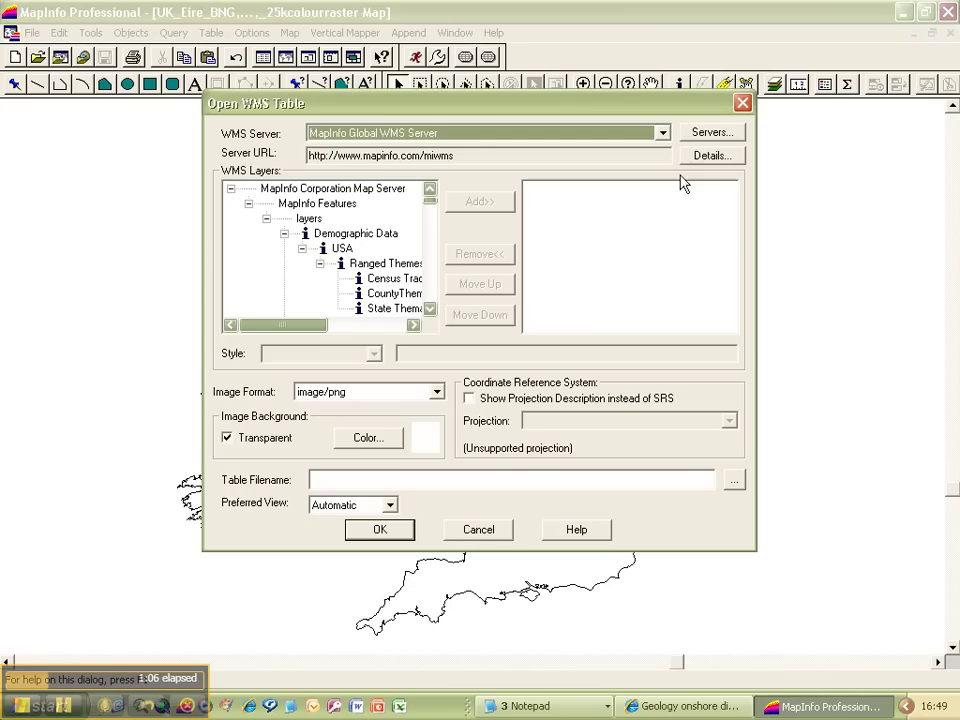
# - Start a new entry in the WMS servers list and paste the copied service address as its server URL
pyautogui.click(709, 136)
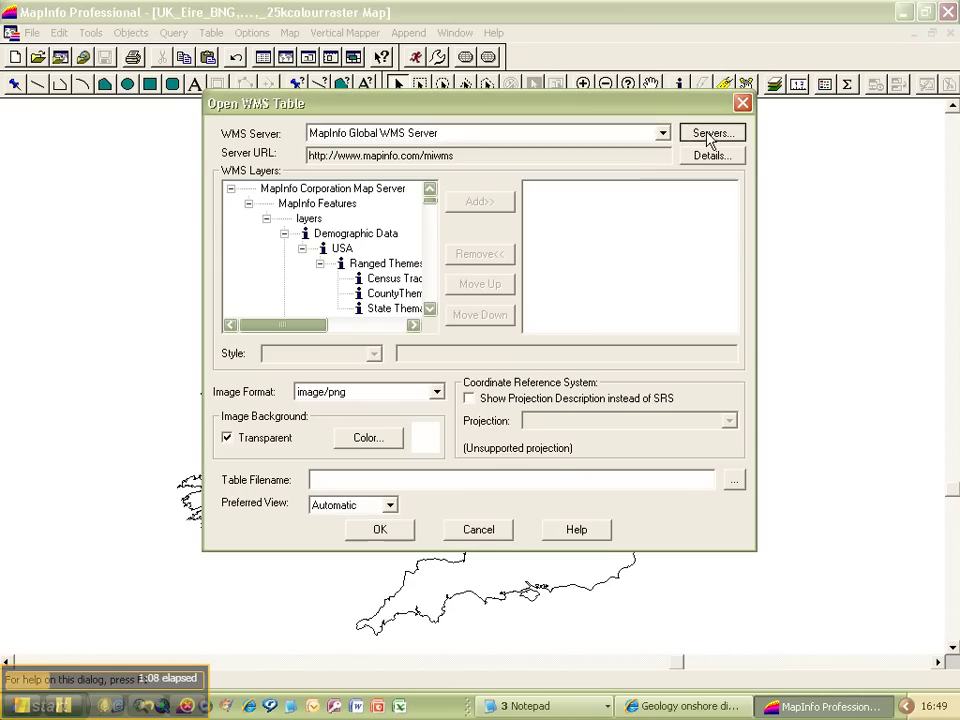
pyautogui.click(724, 203)
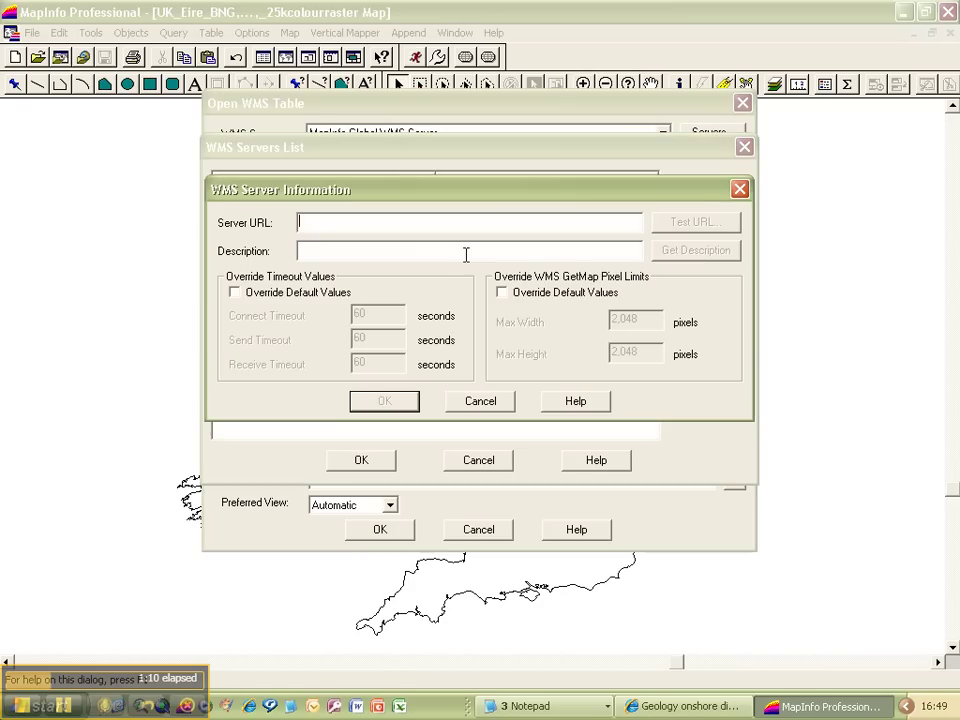
pyautogui.rightClick(540, 224)
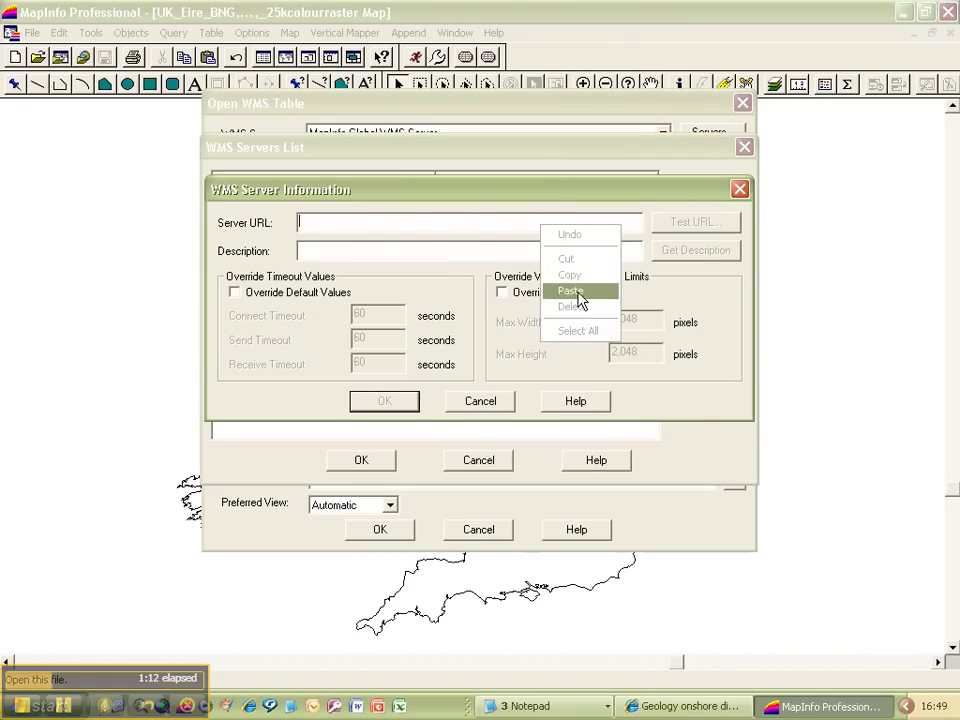
pyautogui.click(574, 292)
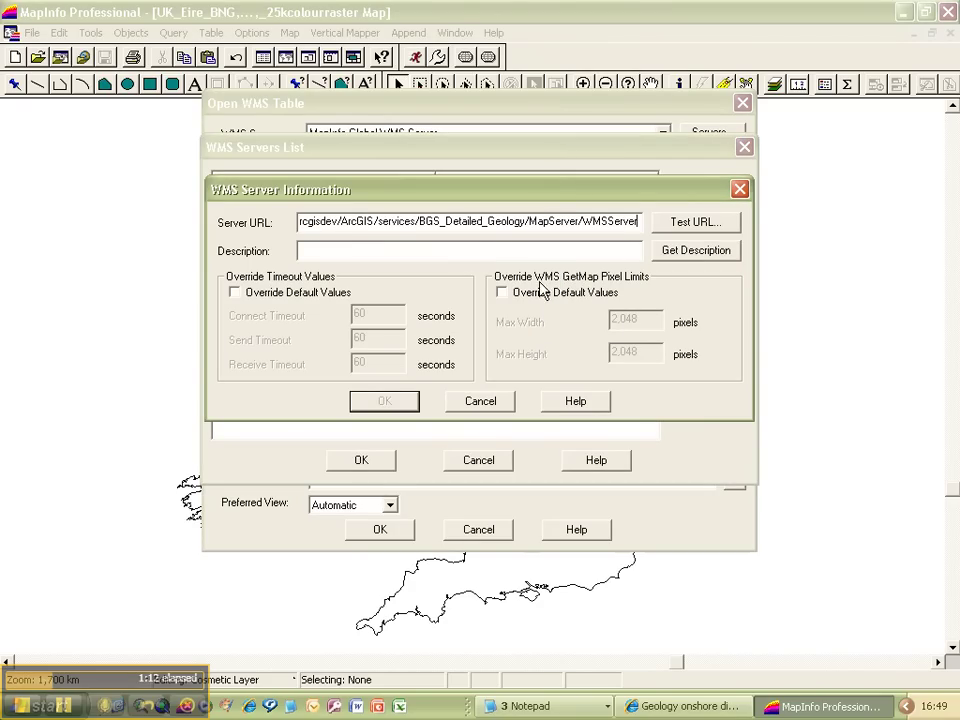
# - Test the new WMS server's URL and retrieve its description from the service
pyautogui.click(706, 224)
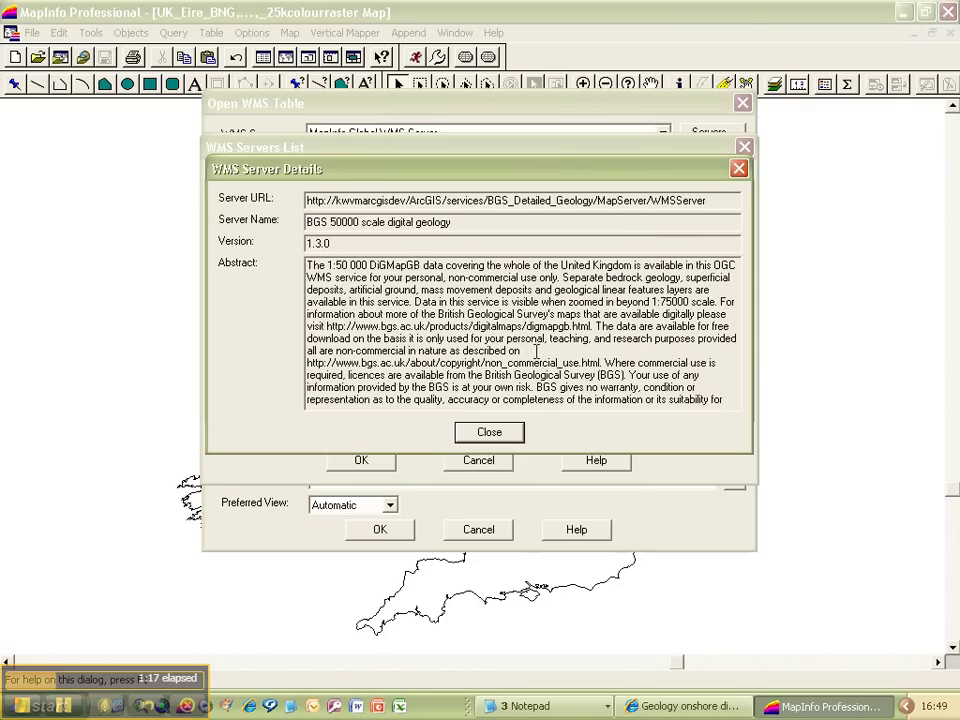
pyautogui.click(486, 436)
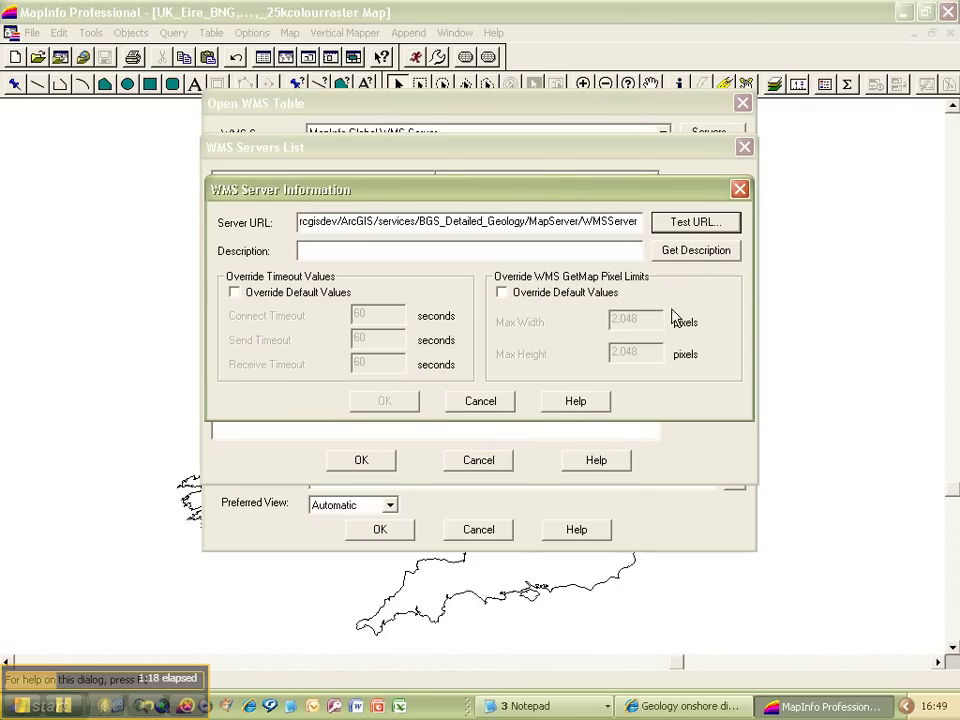
pyautogui.click(700, 251)
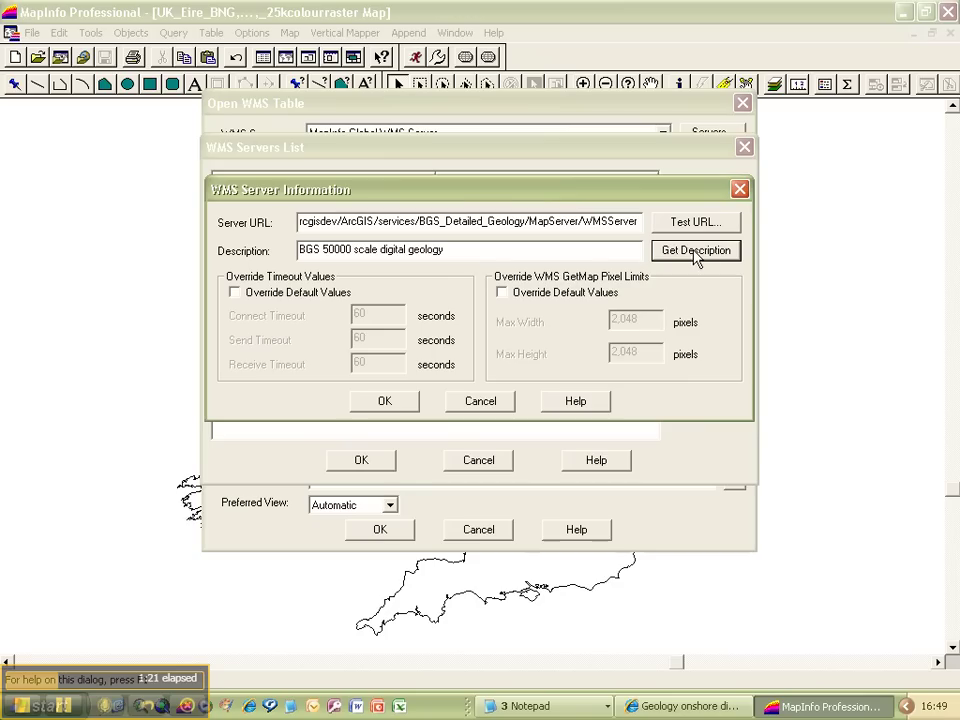
# - Add the BGS 50000 scale digital geology server to the list and make it the default WMS server
pyautogui.click(404, 401)
pyautogui.click(705, 308)
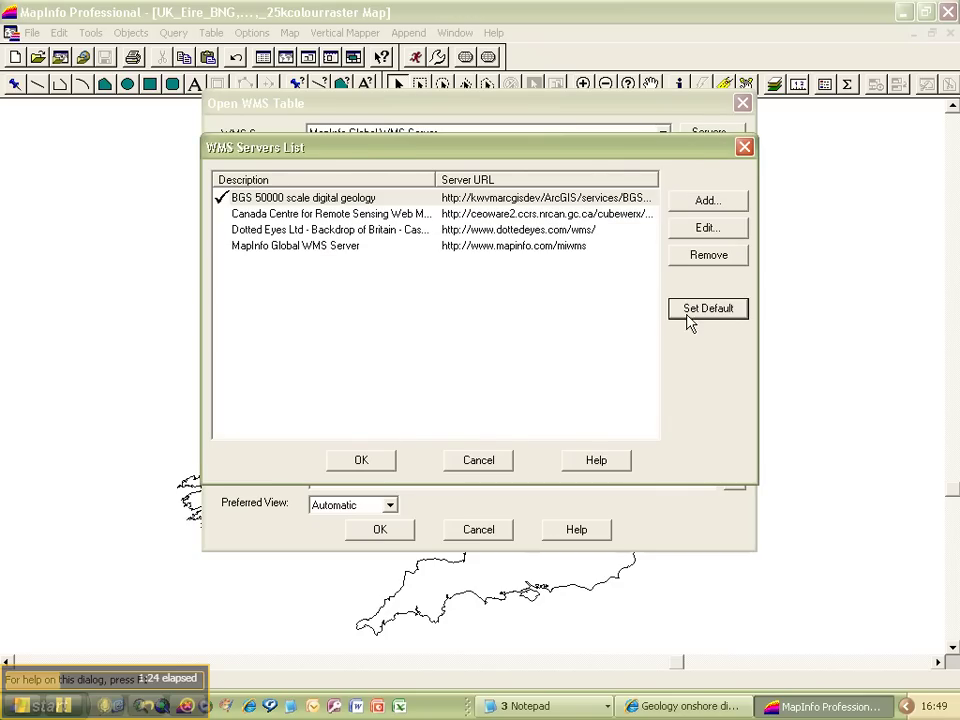
pyautogui.click(362, 462)
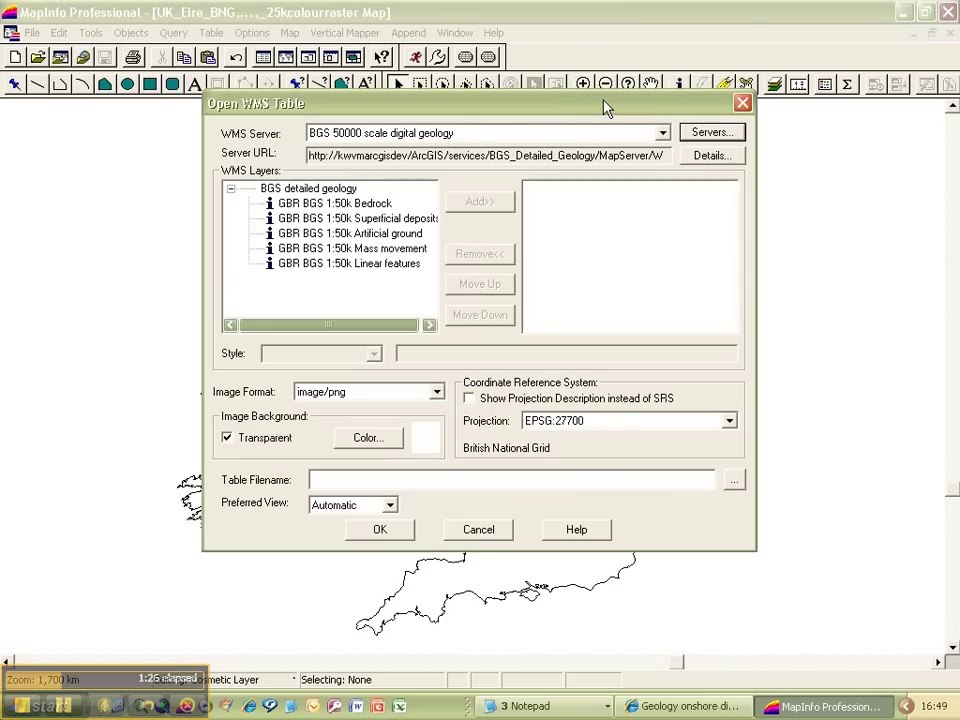
# - Add the GBR BGS 1:50k Bedrock, Superficial deposits, Artificial ground, Mass movement and Linear features layers to the WMS table
pyautogui.moveTo(607, 107); pyautogui.dragTo(600, 41)
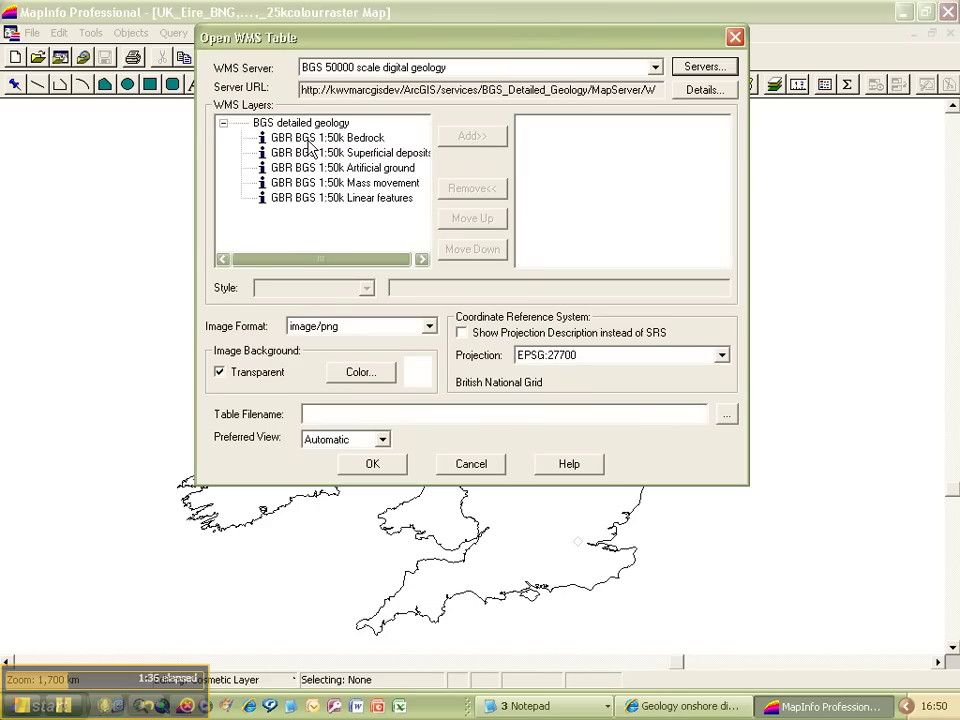
pyautogui.click(370, 139)
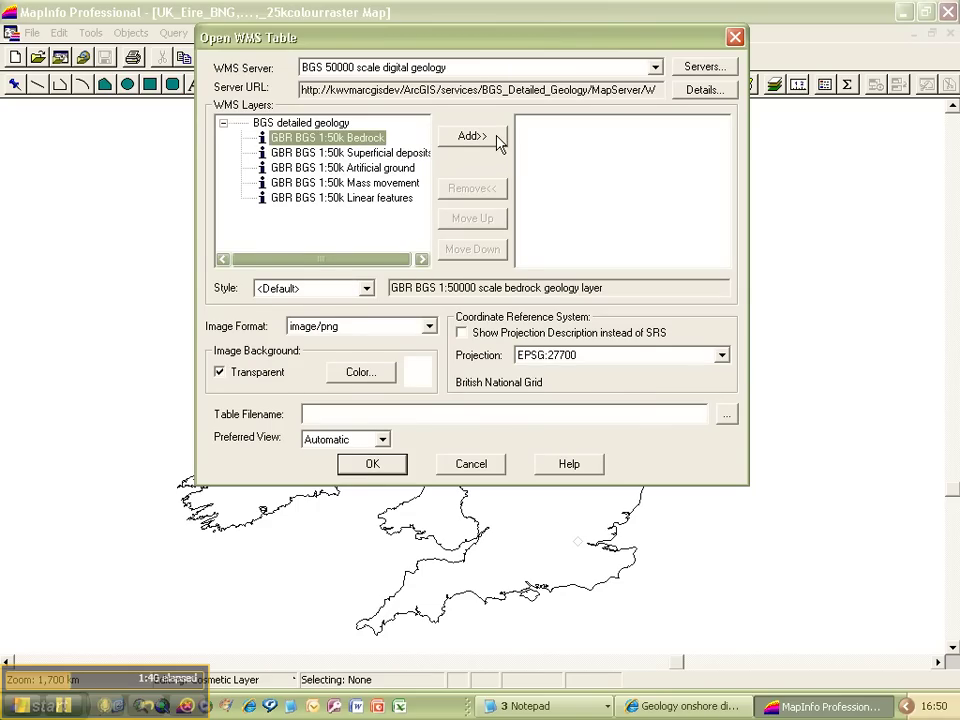
pyautogui.click(470, 136)
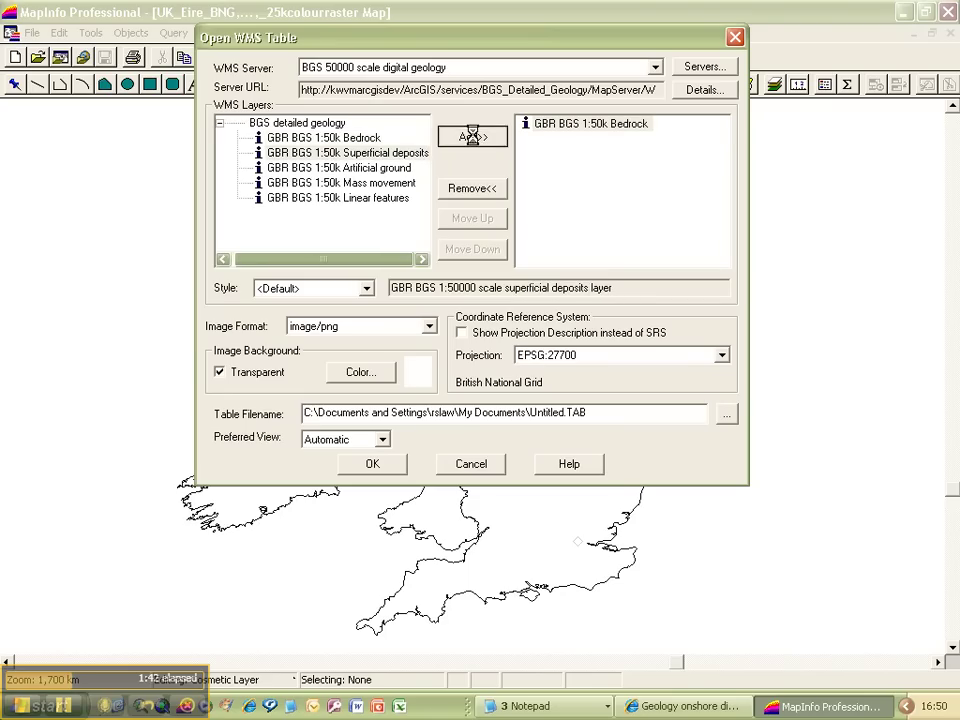
pyautogui.click(472, 136)
pyautogui.click(472, 136)
pyautogui.click(474, 138)
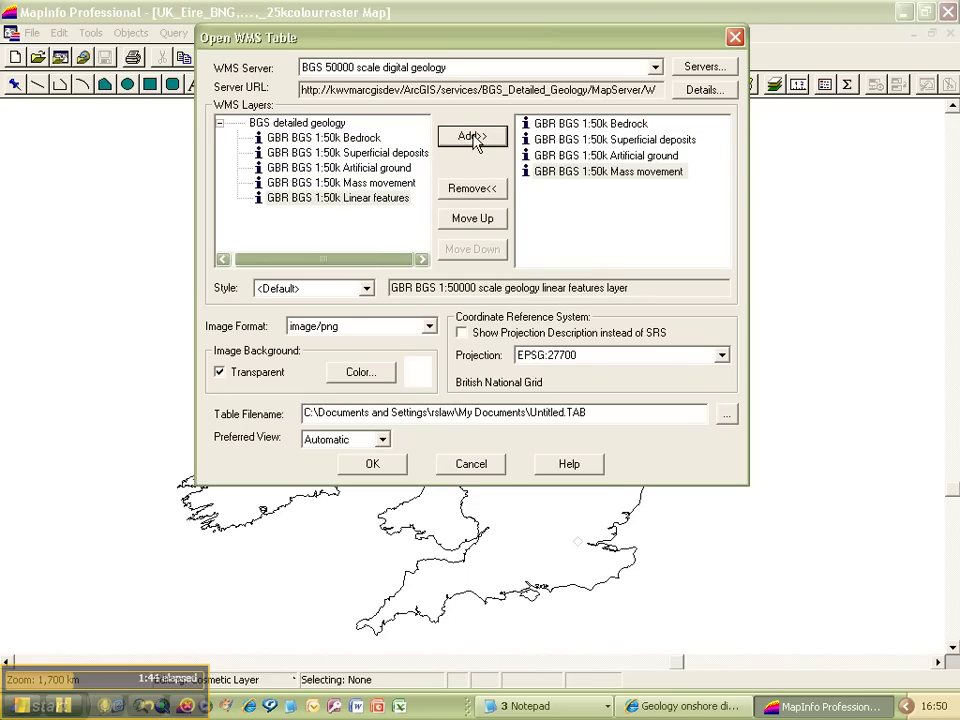
pyautogui.click(474, 138)
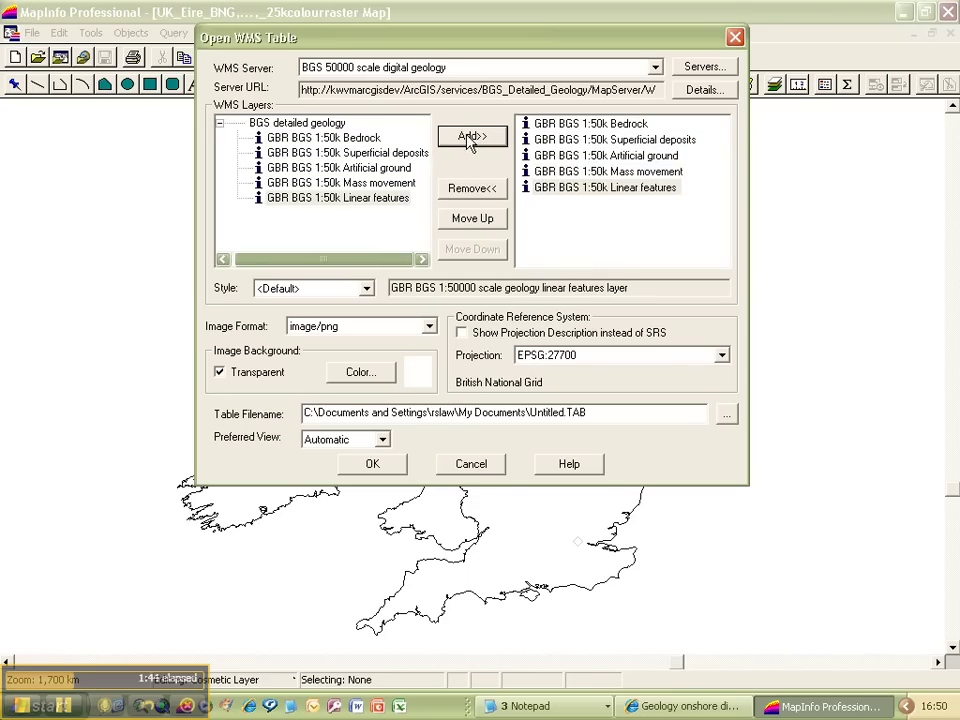
# - Move the GBR BGS 1:50k Bedrock layer to the end of the selected layers' order
pyautogui.click(591, 125)
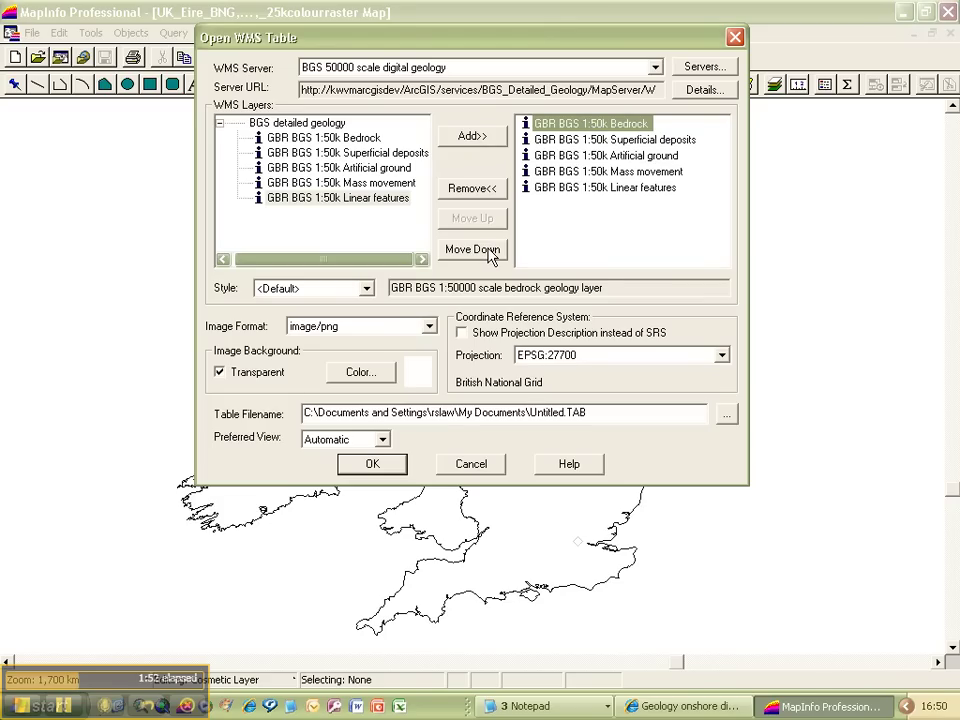
pyautogui.click(491, 252)
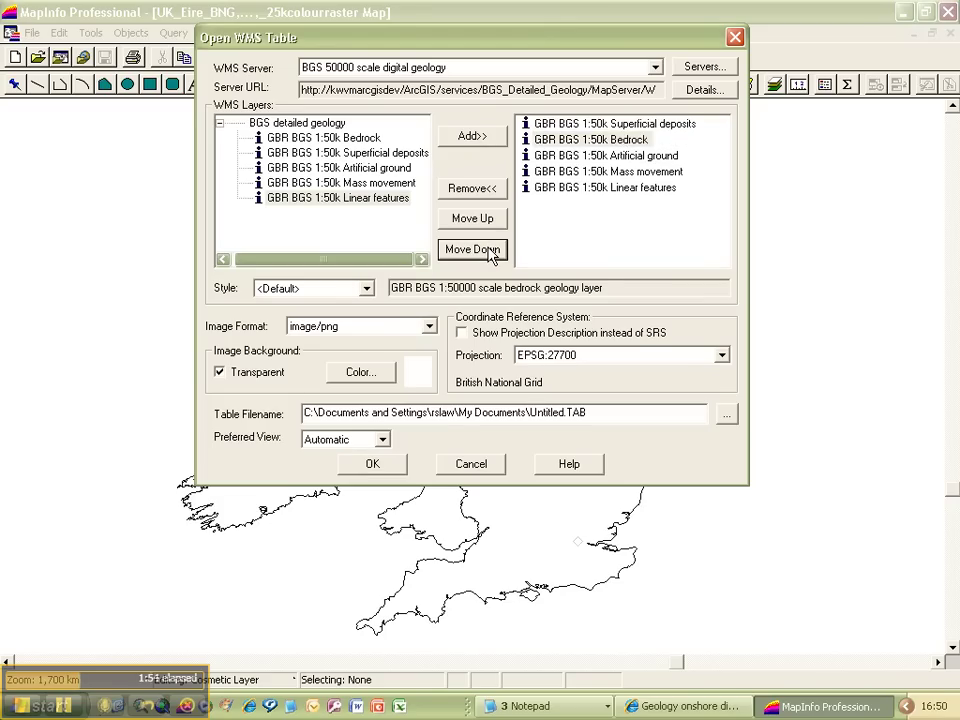
pyautogui.click(491, 252)
pyautogui.click(491, 252)
pyautogui.click(491, 252)
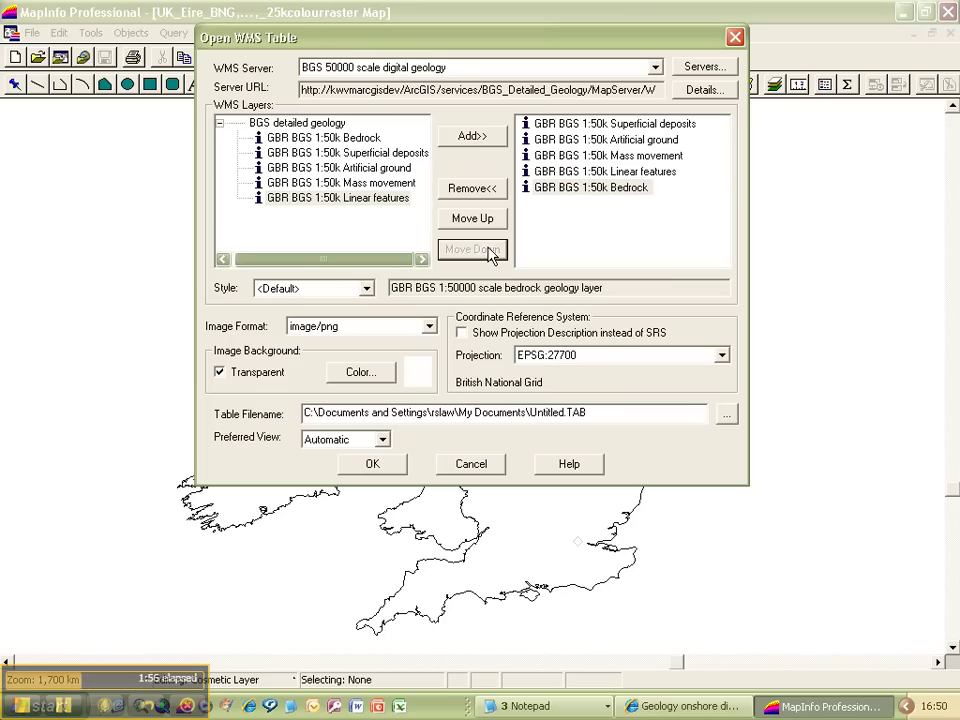
# - Move the GBR BGS 1:50k Superficial deposits layer down to sit directly above Bedrock
pyautogui.click(630, 125)
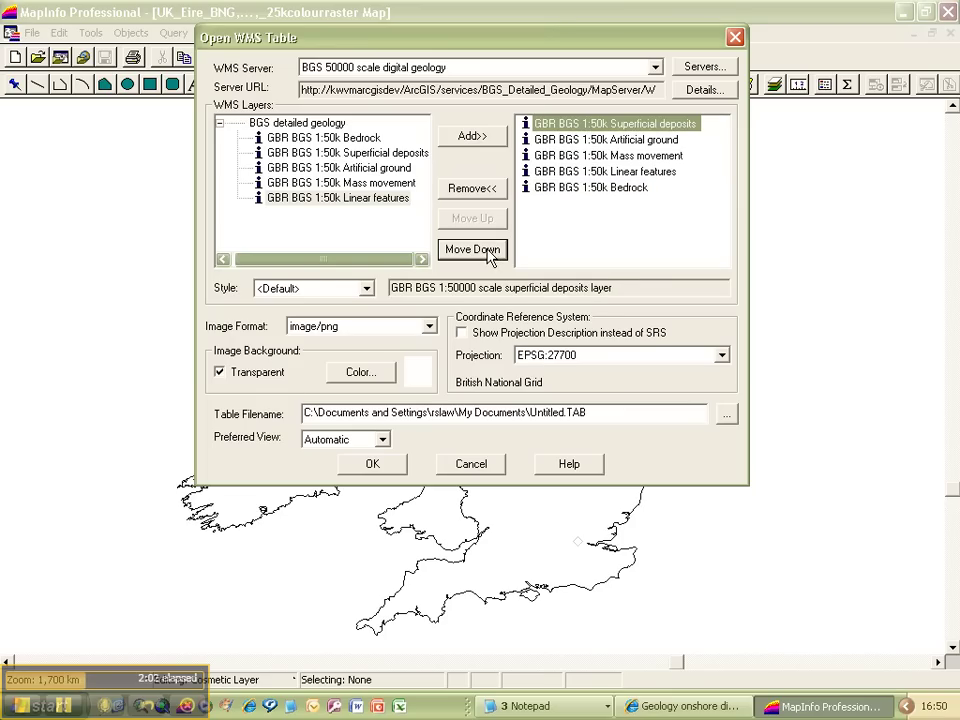
pyautogui.click(488, 252)
pyautogui.click(488, 252)
pyautogui.click(488, 252)
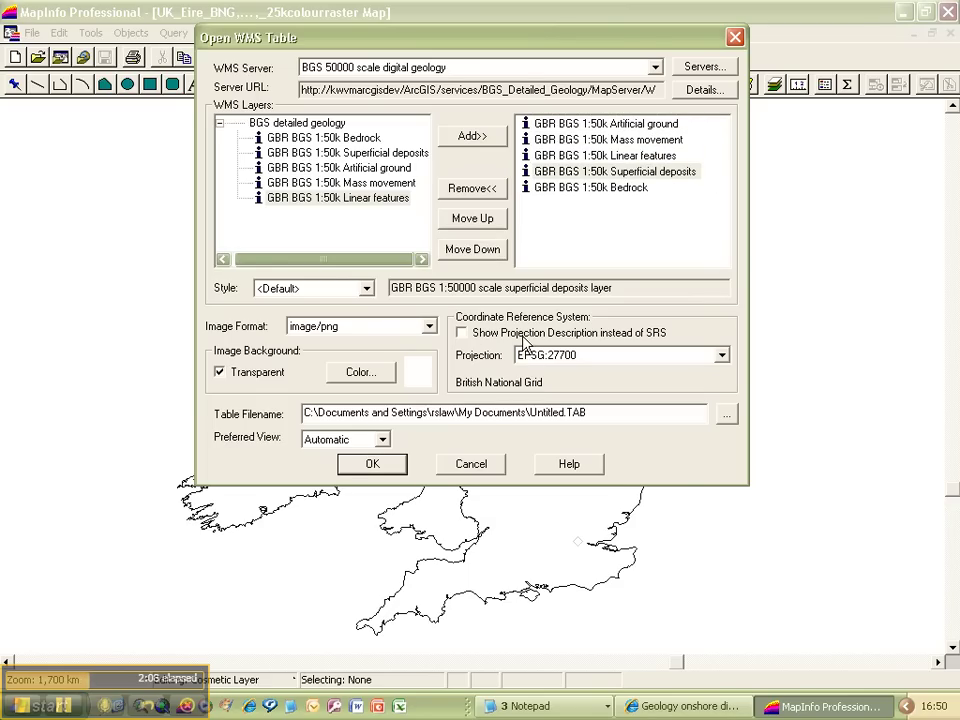
# - Show projections by description instead of SRS and set the projection to British National Grid
pyautogui.click(488, 334)
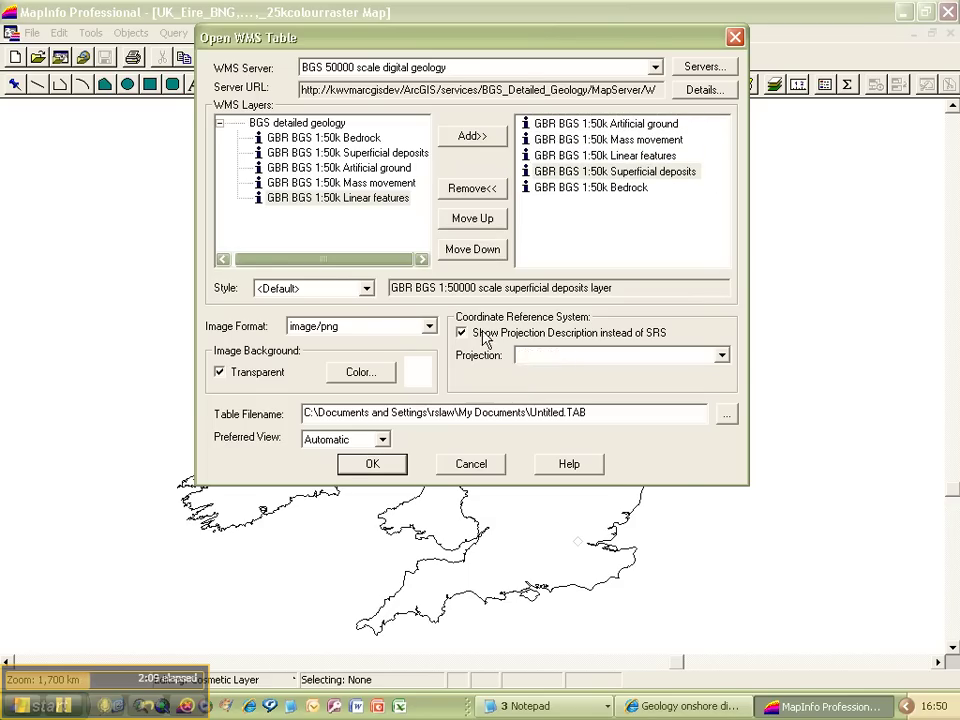
pyautogui.click(722, 355)
pyautogui.click(557, 370)
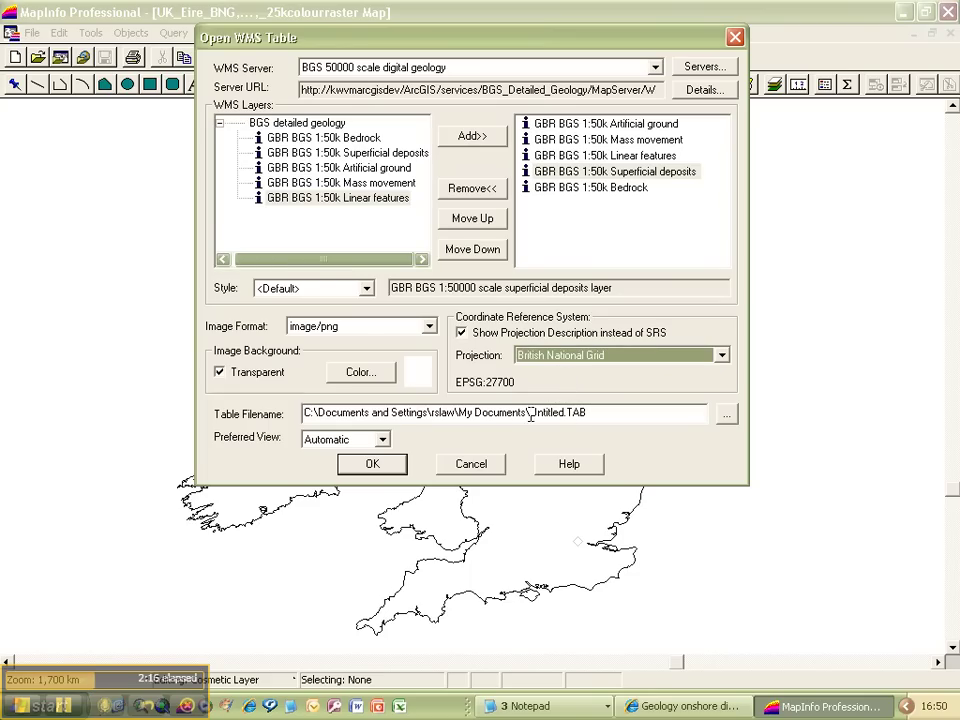
# - Name the table file wmsbgsdata.TAB and open the WMS table in the map
pyautogui.moveTo(530, 413); pyautogui.dragTo(563, 413)
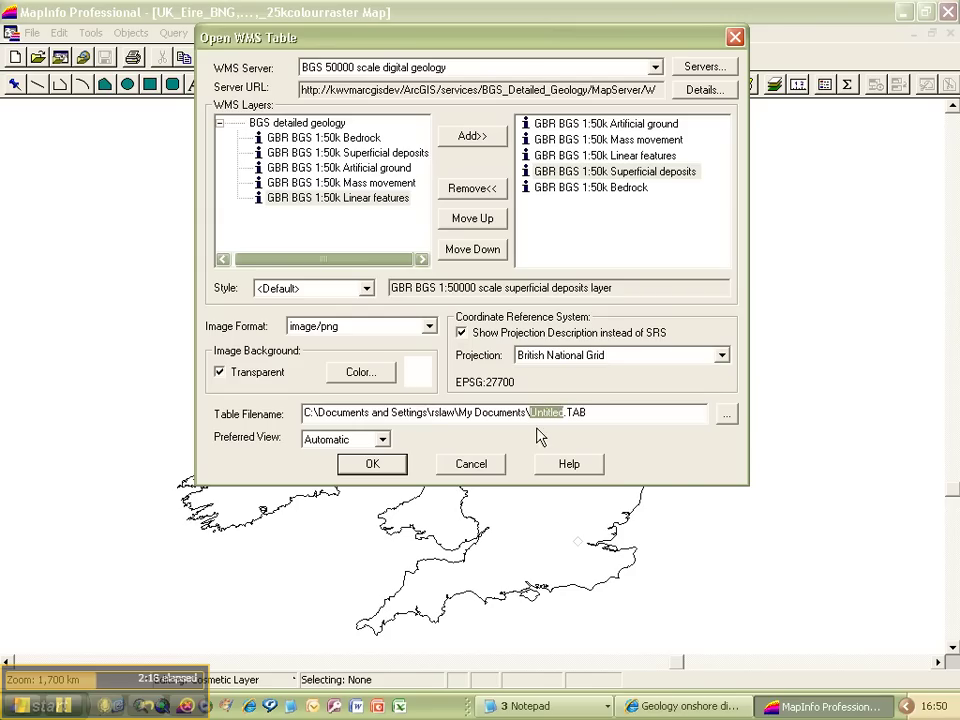
pyautogui.write('wmsbgsdata')
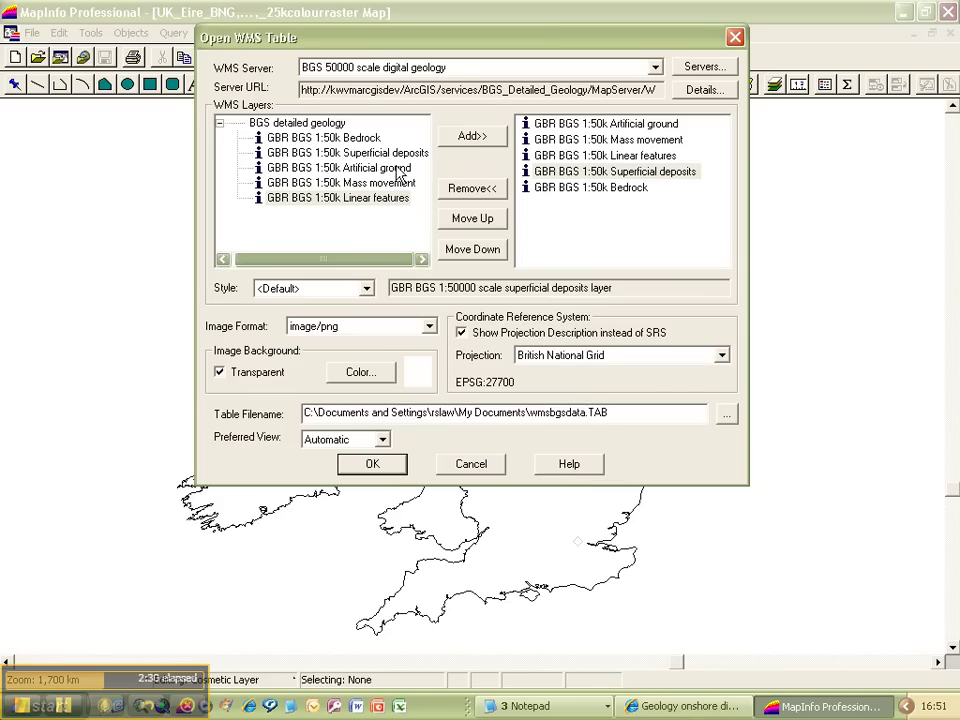
pyautogui.click(372, 465)
pyautogui.click(452, 315)
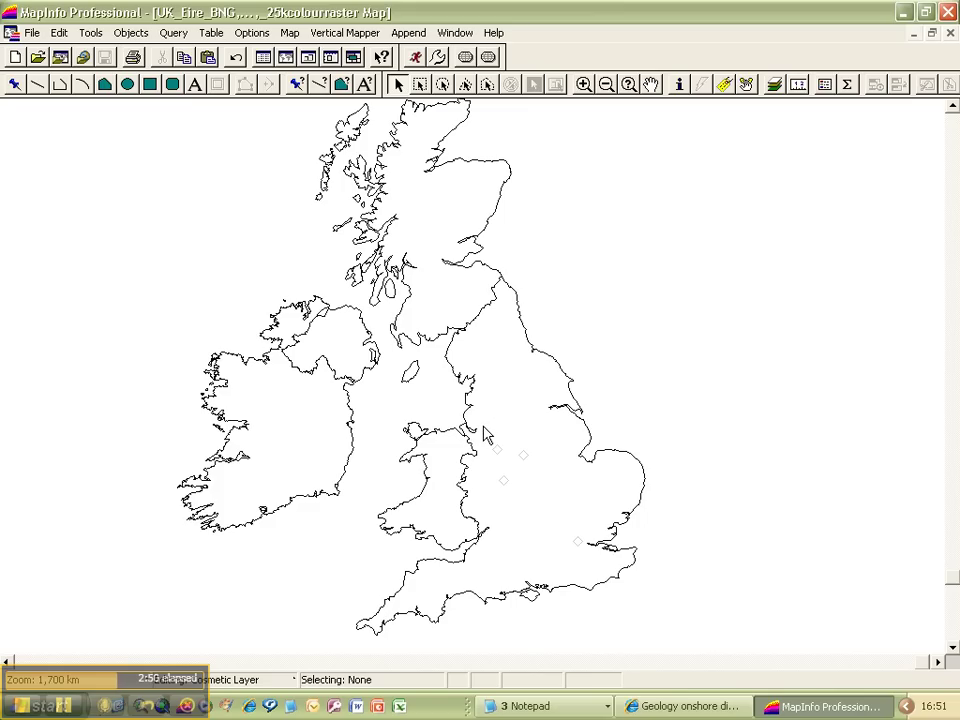
# - Zoom the map in on the Stoke-on-Trent area to a map width of about 13 km
pyautogui.click(583, 85)
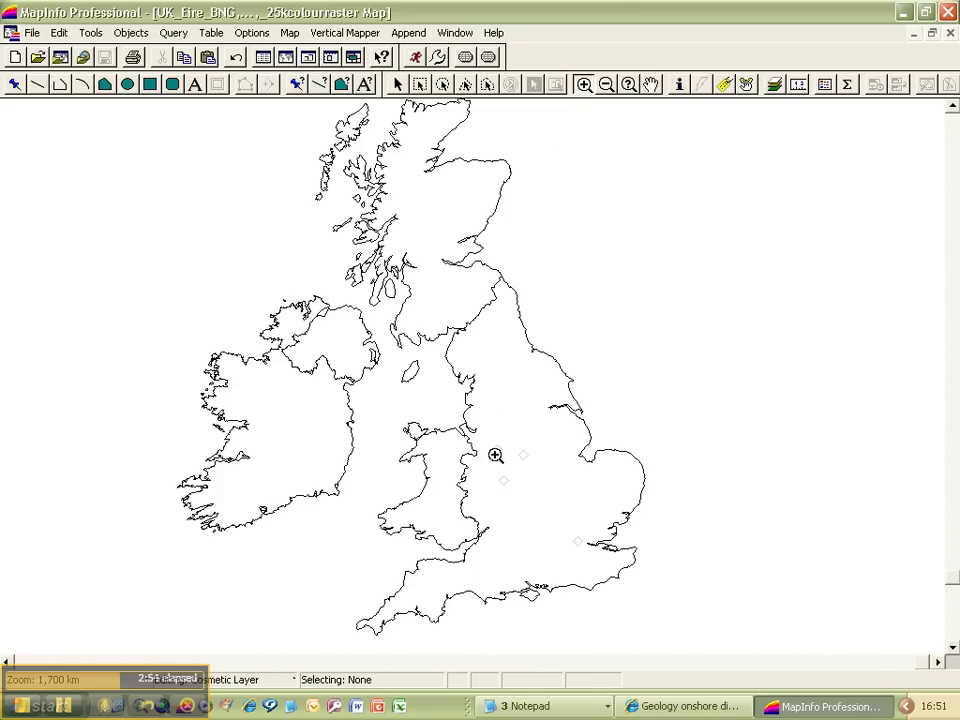
pyautogui.moveTo(492, 446); pyautogui.dragTo(505, 453)
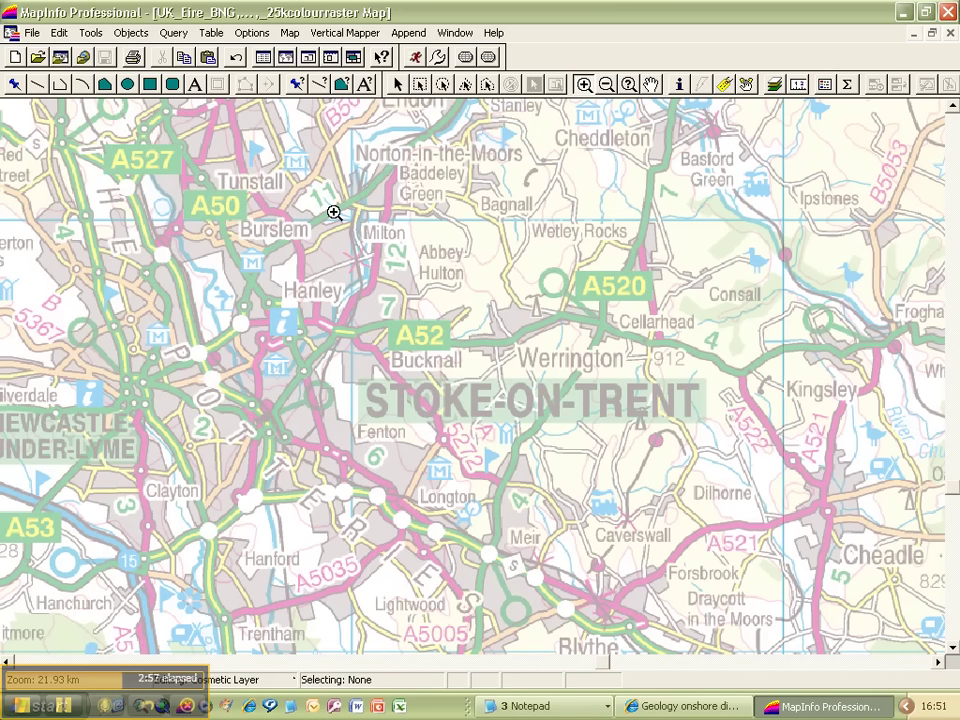
pyautogui.moveTo(104, 140)
pyautogui.mouseDown()
pyautogui.moveTo(328, 334)
pyautogui.moveTo(586, 483)
pyautogui.moveTo(598, 479)
pyautogui.mouseUp()
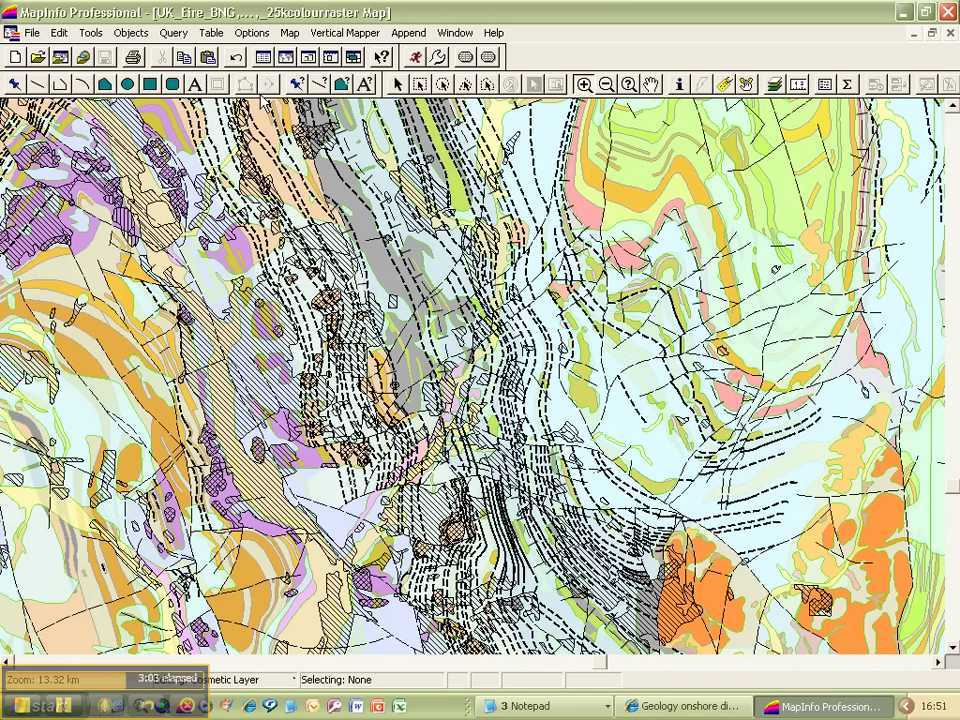
# - Check the position of the wmsbgsdata layer in the map's layer order, leaving the layer settings as they are
pyautogui.click(263, 57)
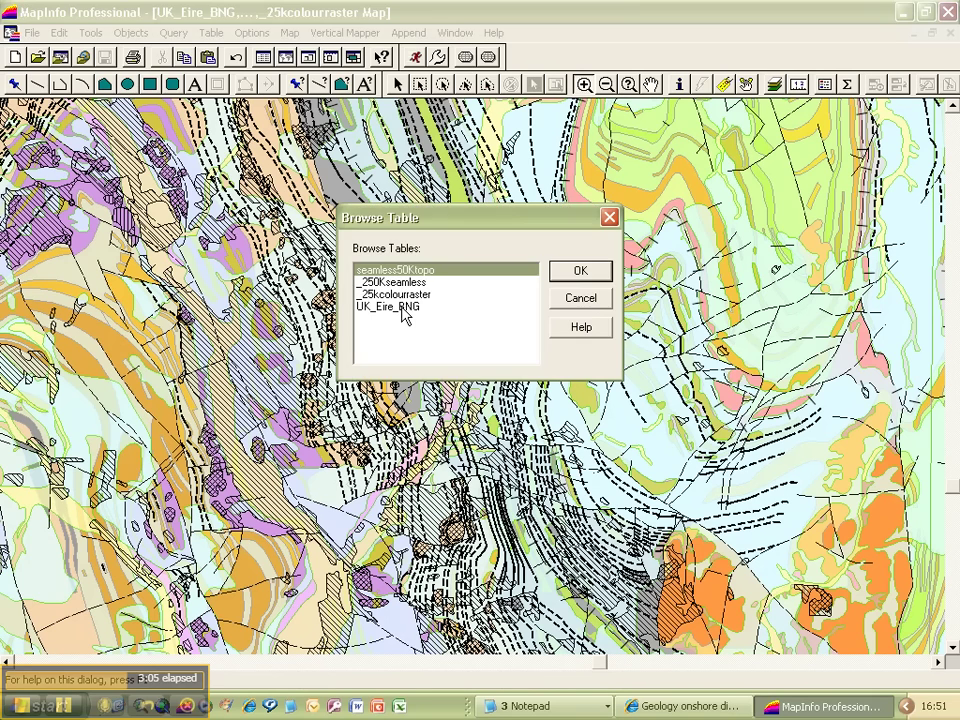
pyautogui.click(581, 300)
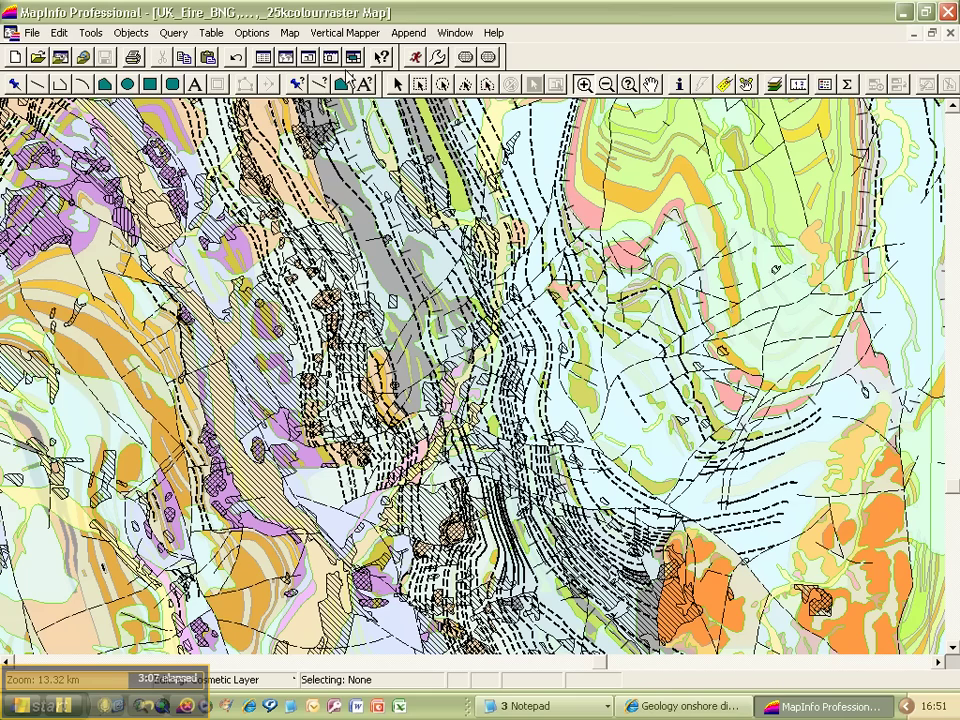
pyautogui.click(773, 84)
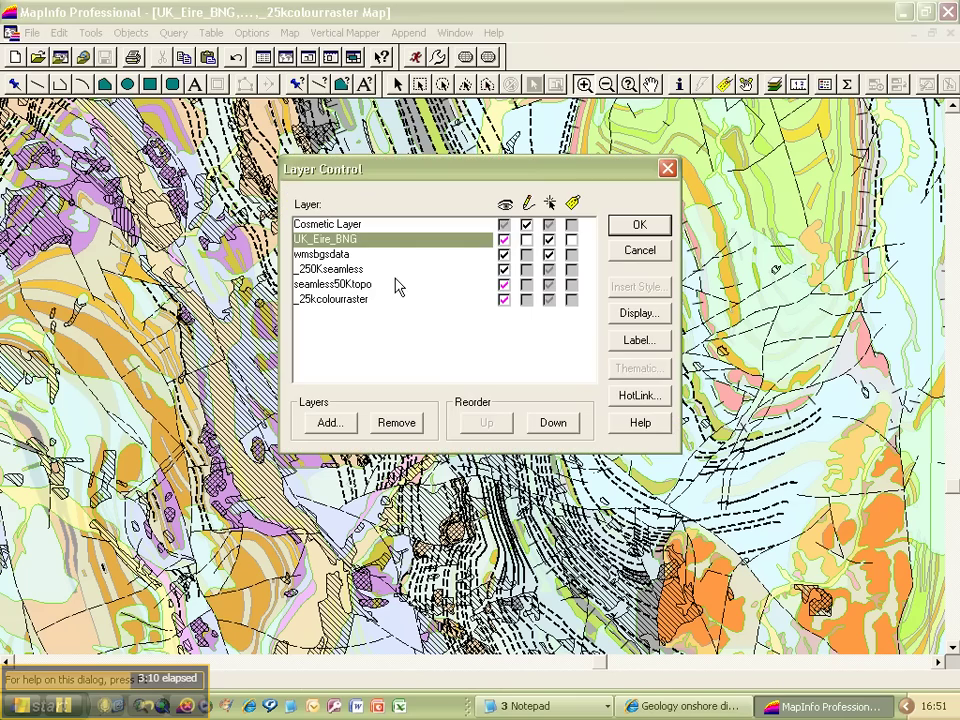
pyautogui.click(323, 255)
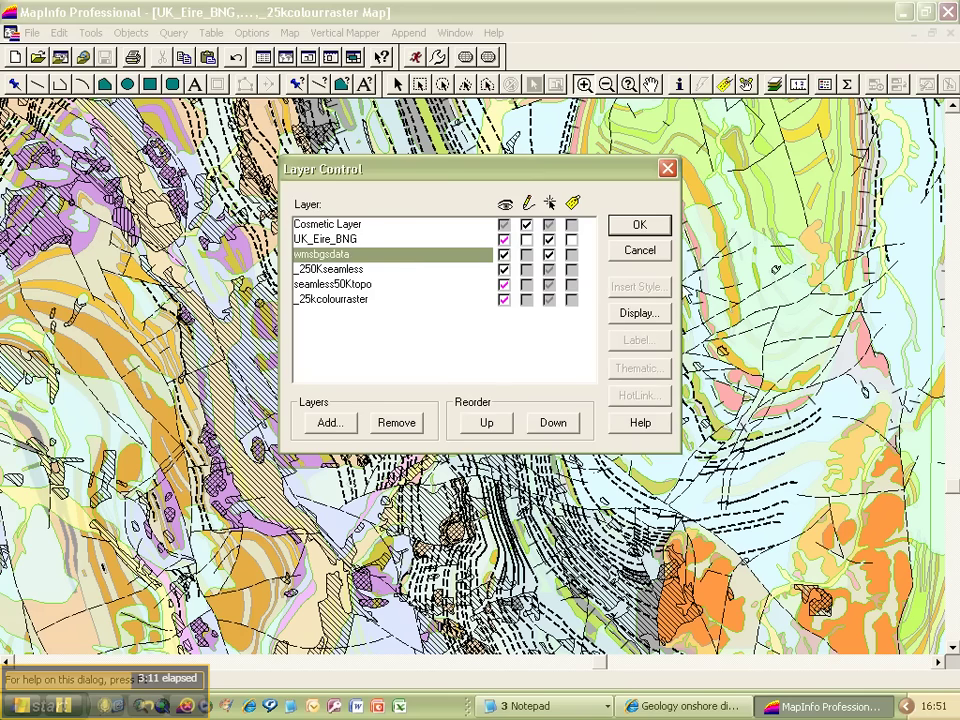
pyautogui.click(641, 226)
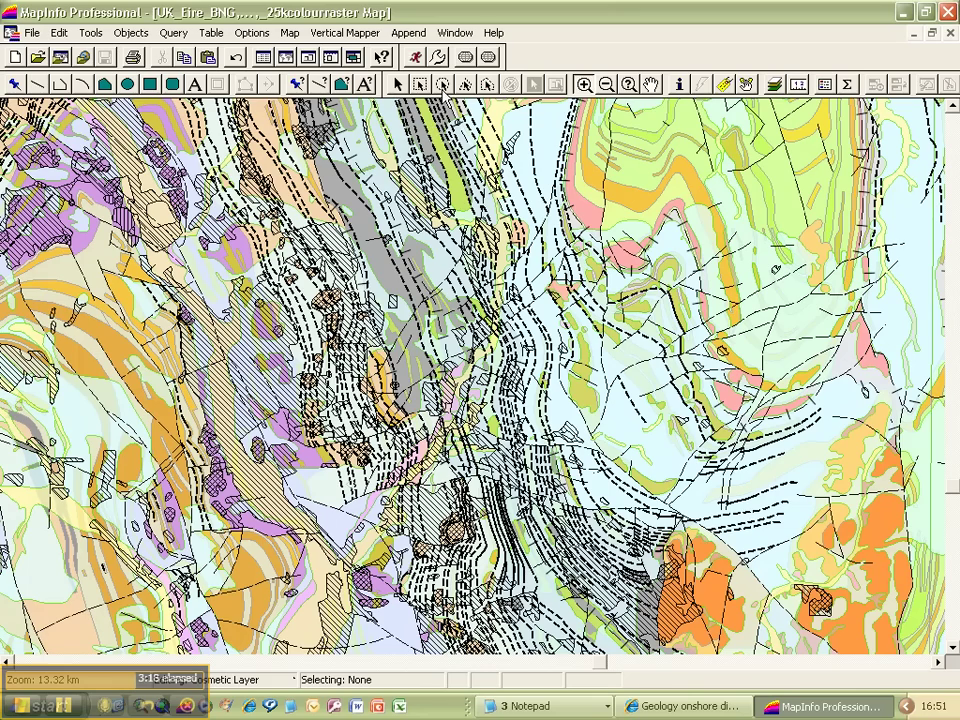
# - Query a geology polygon west of Tunstall with the Info tool and widen the results window to read its wmsbgsdata attributes
pyautogui.moveTo(325, 300); pyautogui.dragTo(533, 424)
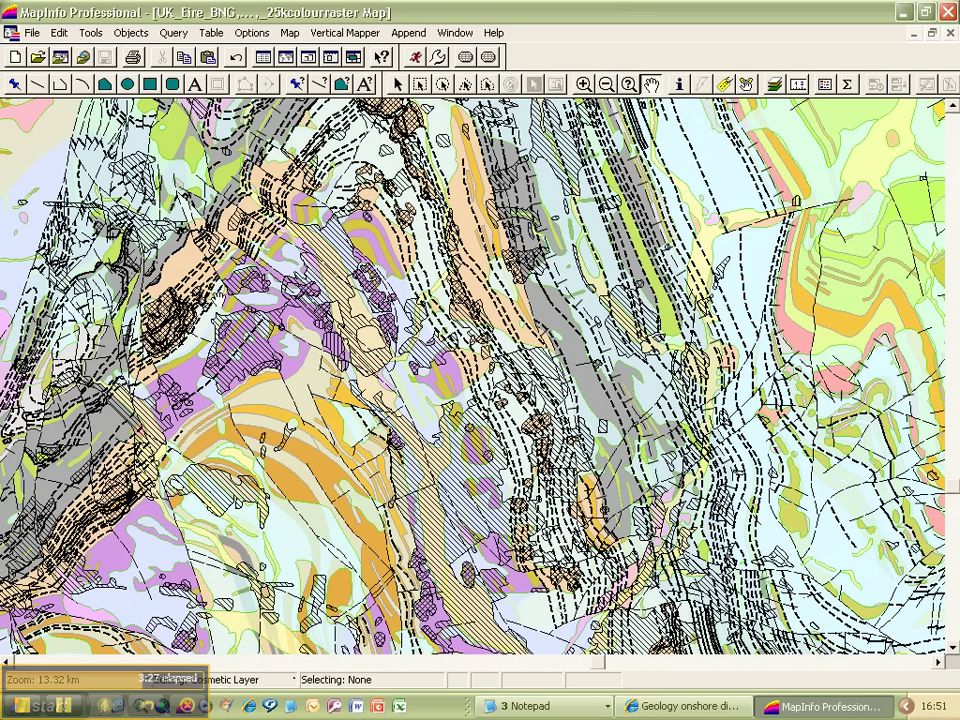
pyautogui.click(680, 86)
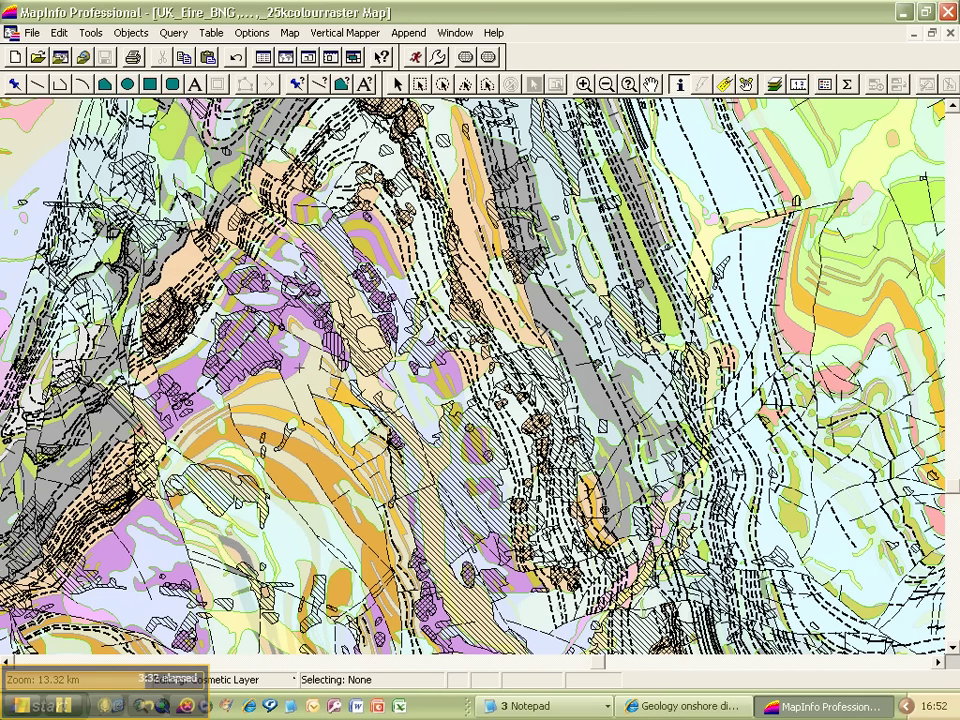
pyautogui.click(219, 276)
pyautogui.moveTo(713, 552); pyautogui.dragTo(153, 113)
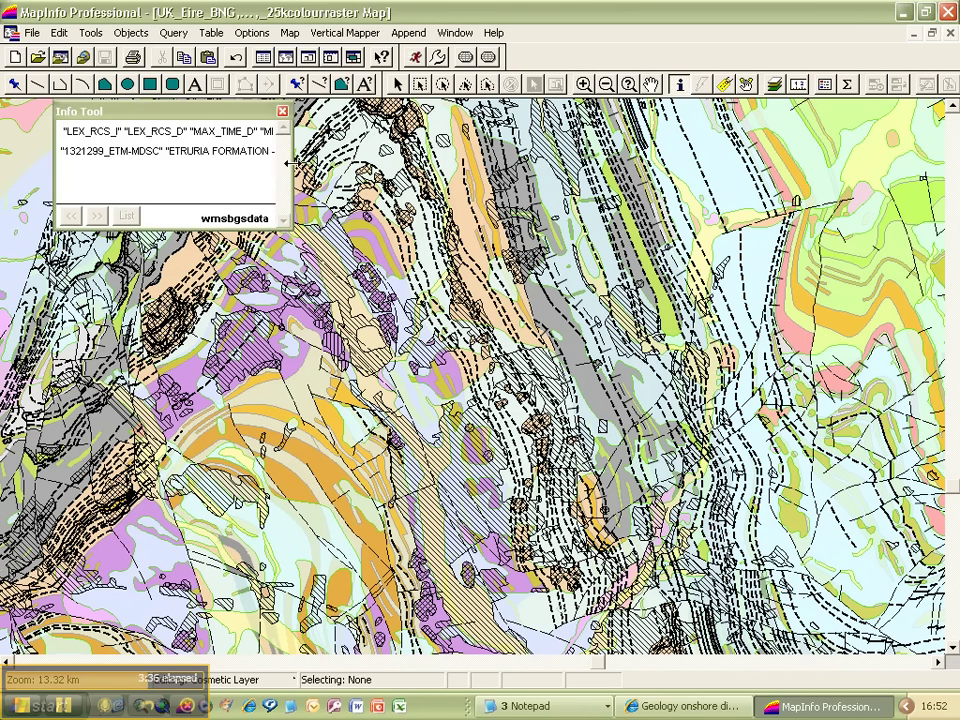
pyautogui.moveTo(292, 175); pyautogui.dragTo(762, 181)
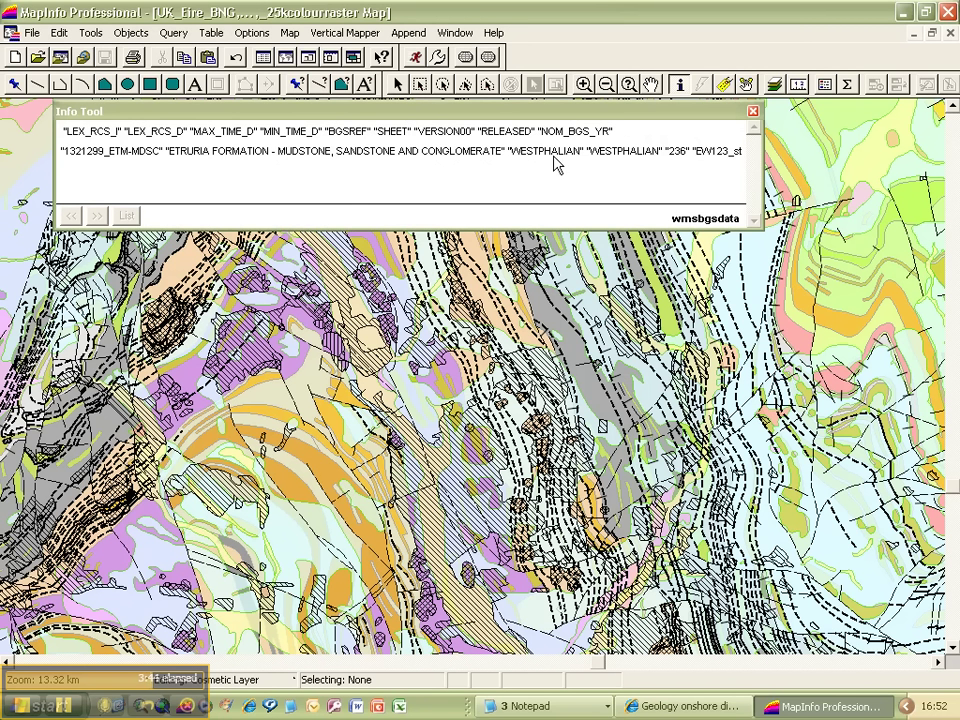
pyautogui.click(753, 111)
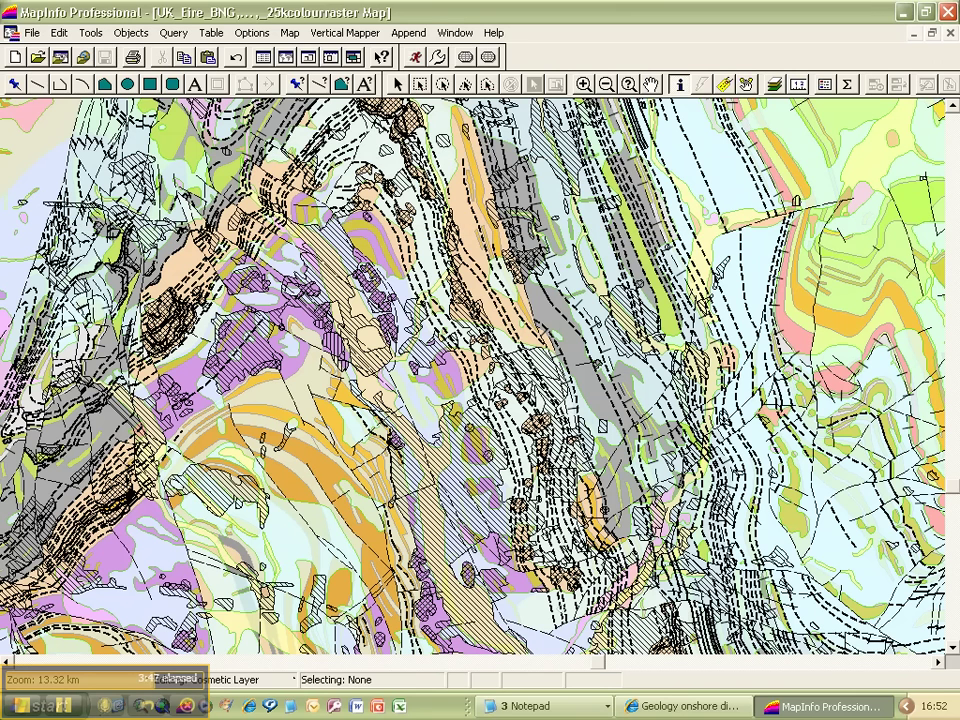
# - Close the wmsbgsdata table to remove the WMS geology from the map
pyautogui.click(31, 34)
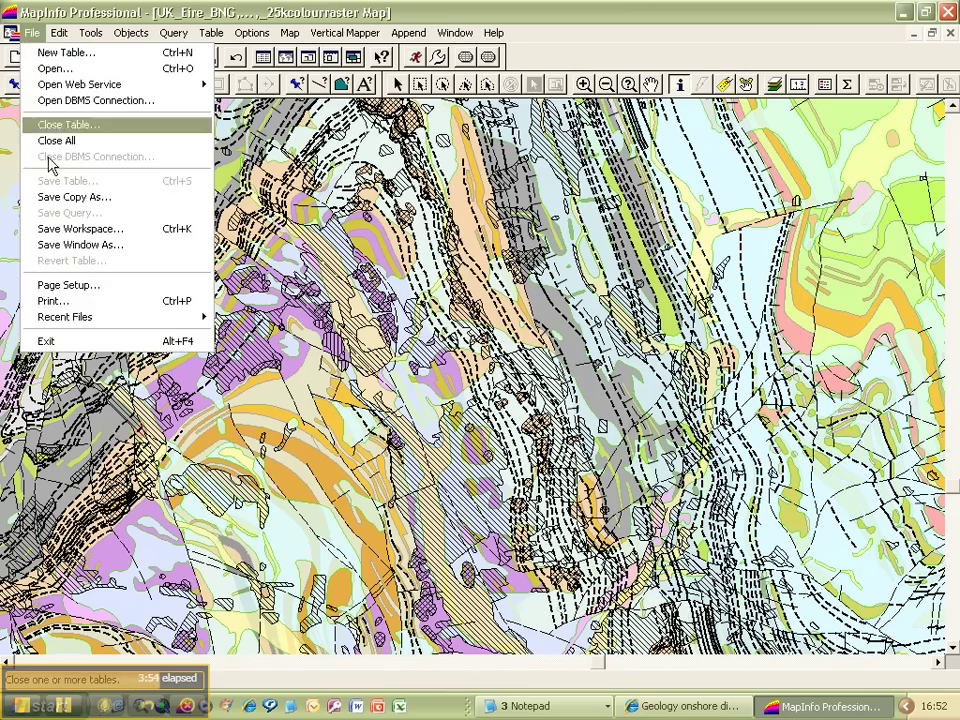
pyautogui.click(68, 125)
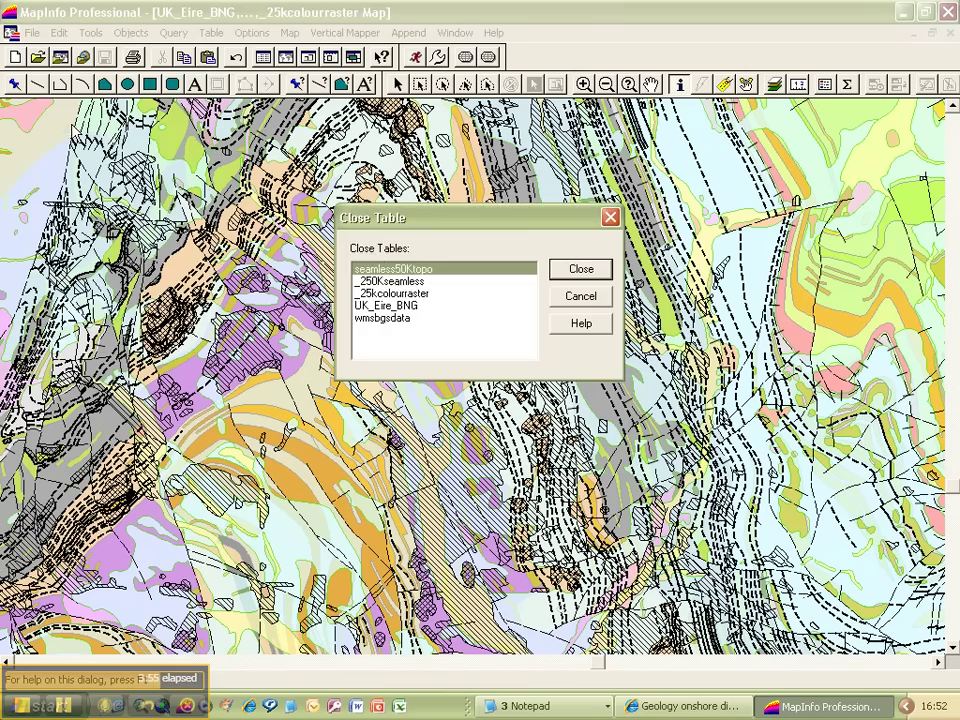
pyautogui.click(386, 320)
pyautogui.click(581, 269)
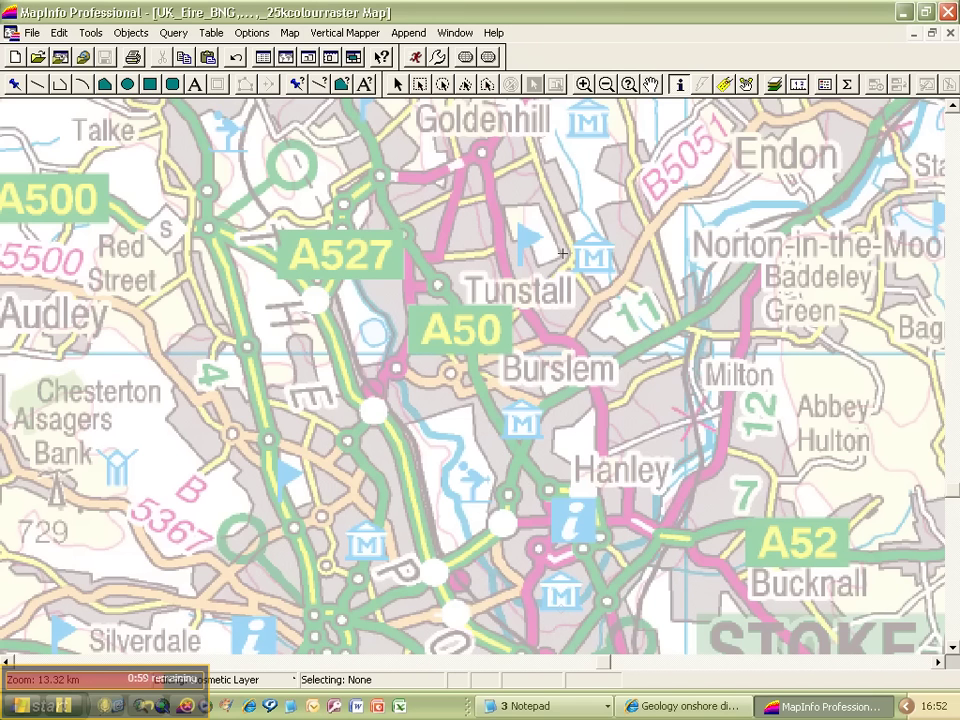
# - Reopen wmsbgsdata.TAB from the recently used files
pyautogui.click(32, 32)
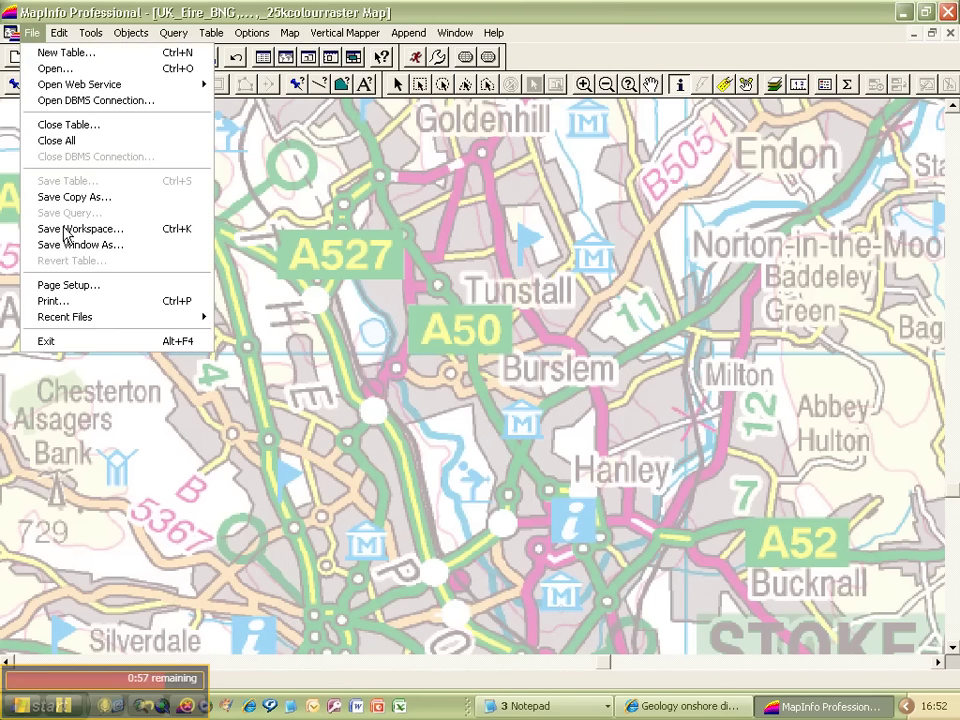
pyautogui.moveTo(86, 320)
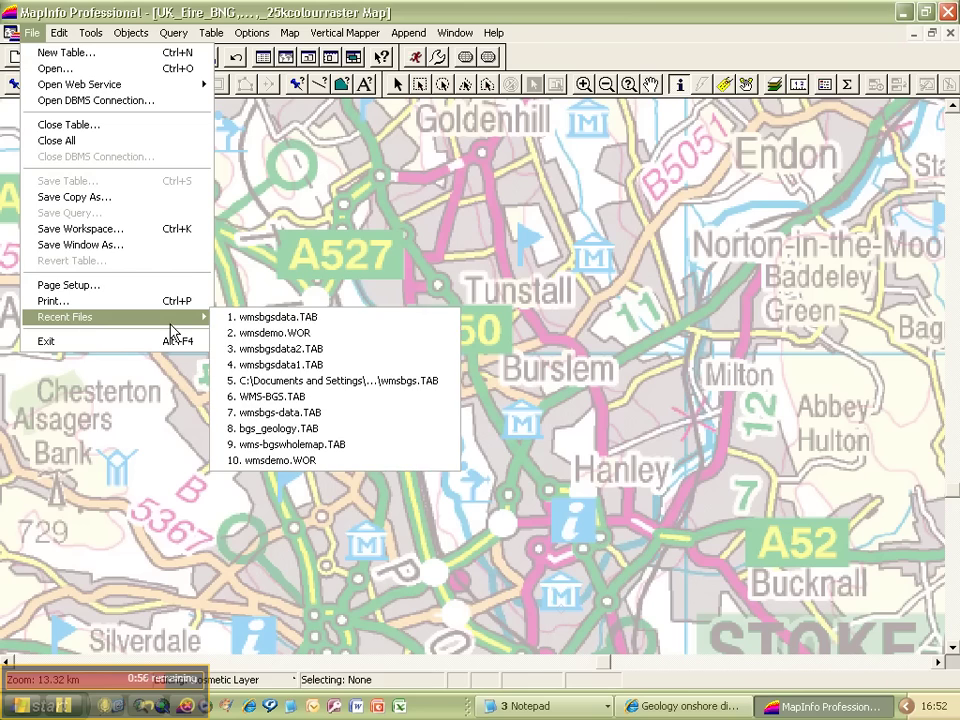
pyautogui.click(307, 320)
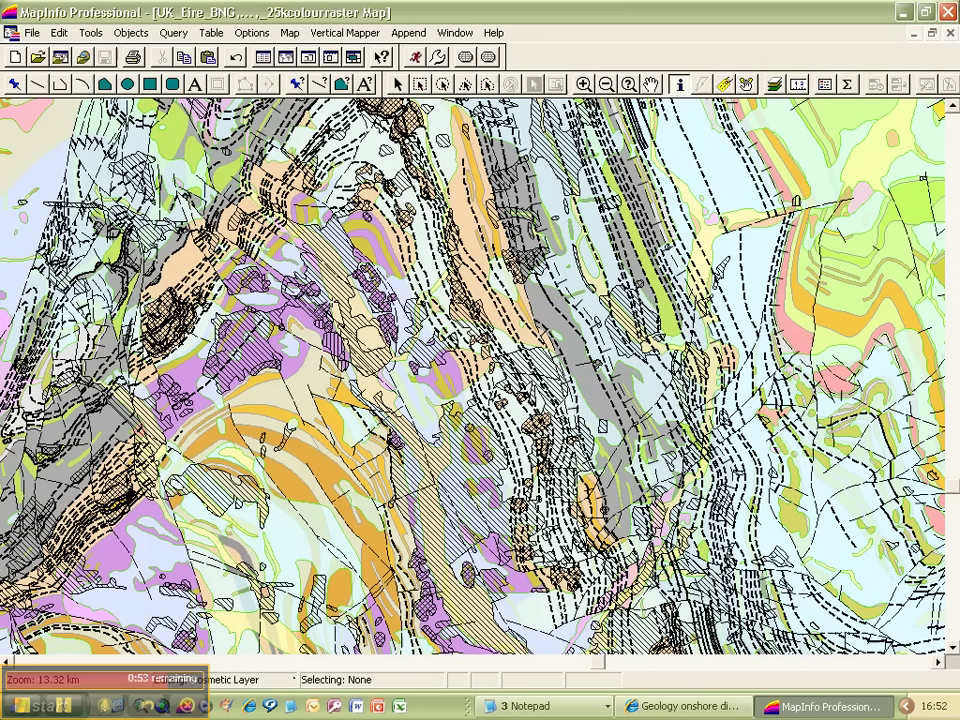